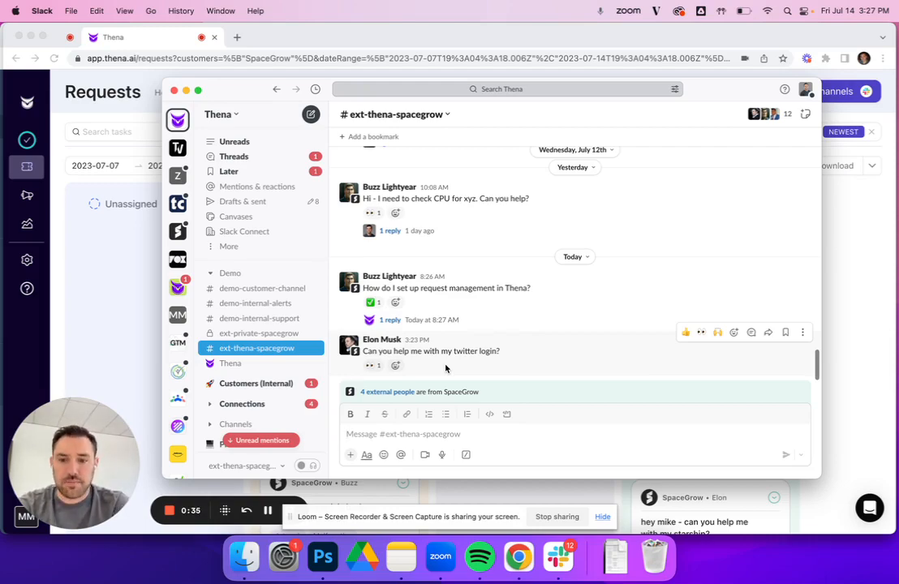
Step: Run the Thena Global Config shortcut from the channel's message box and open Tag Management within Request Management
type("/config")
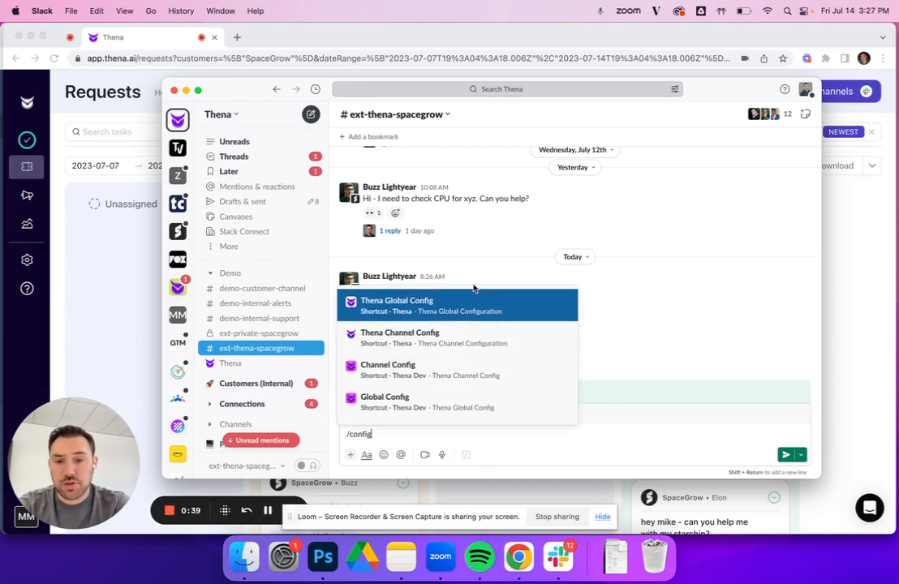
left_click(420, 303)
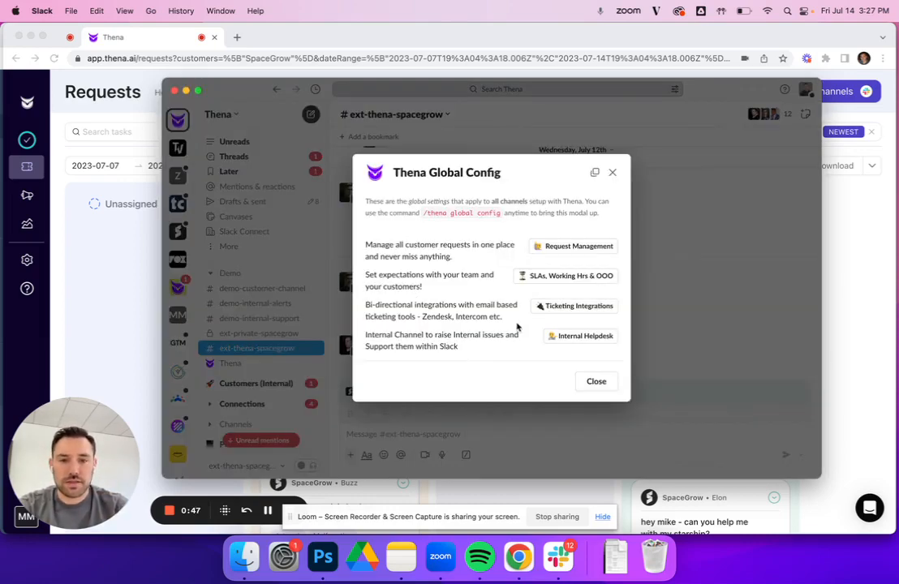
left_click(571, 249)
scroll(570, 249, "down", 3)
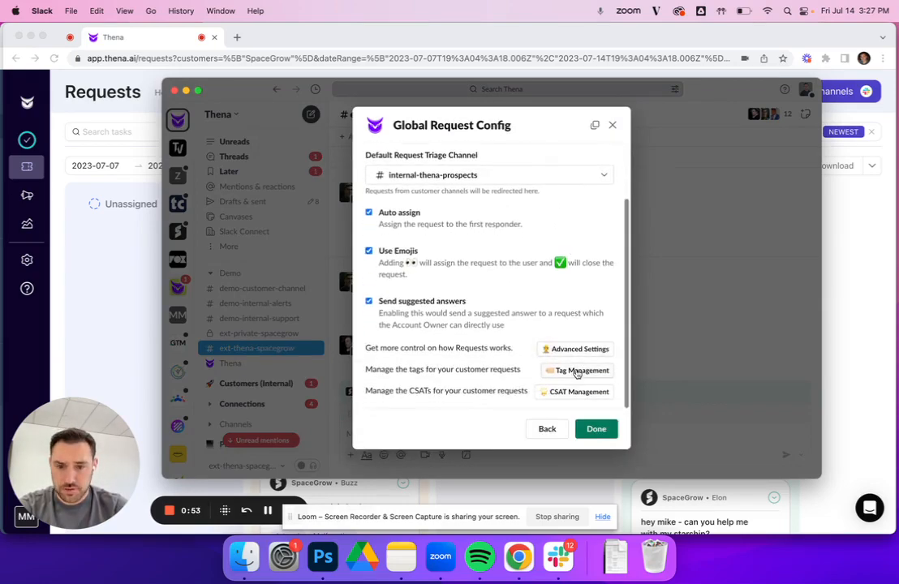
left_click(578, 371)
Step: Review the existing global request tags, examining the name, type and available fields of the Product tag
scroll(541, 242, "up", 3)
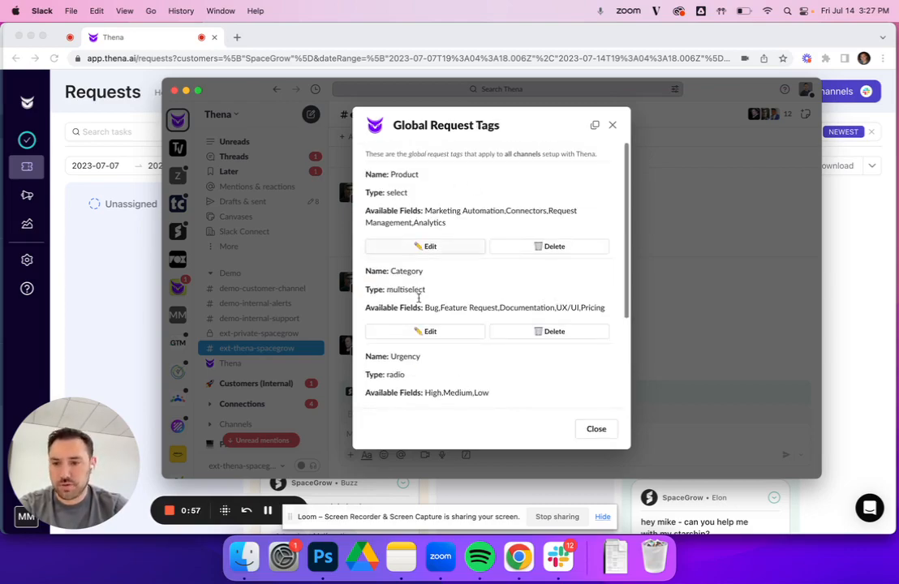
scroll(496, 277, "down", 4)
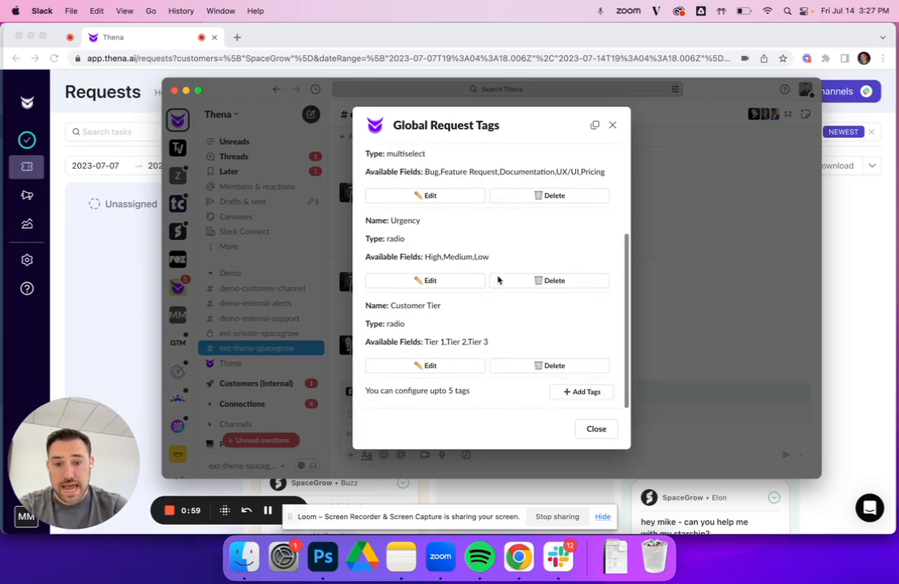
scroll(498, 280, "up", 3)
scroll(480, 371, "down", 2)
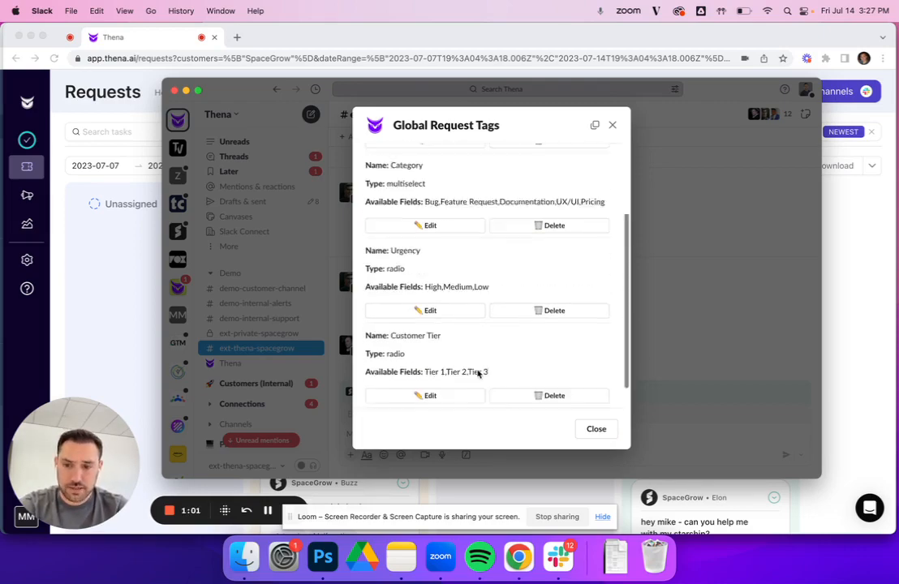
scroll(478, 372, "down", 1)
scroll(490, 315, "up", 4)
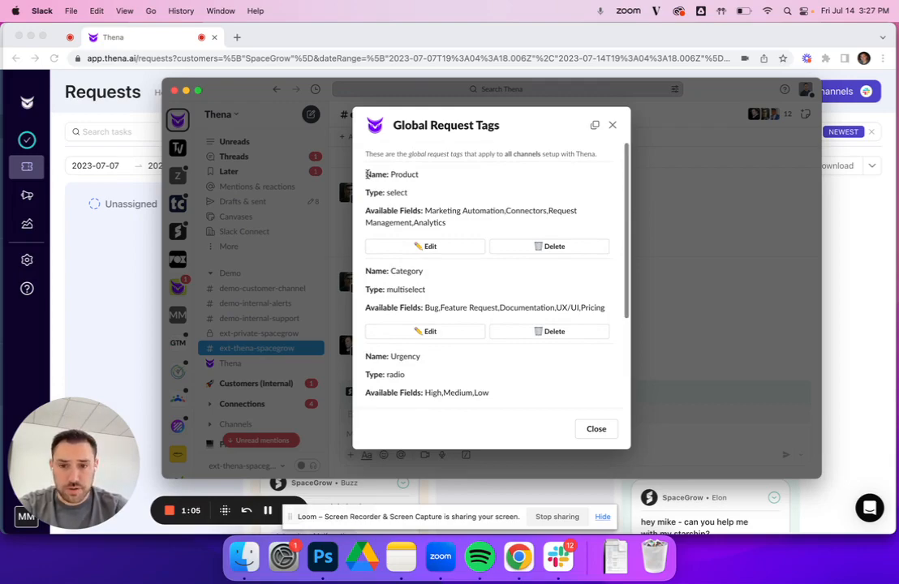
left_click_drag(367, 174, 433, 178)
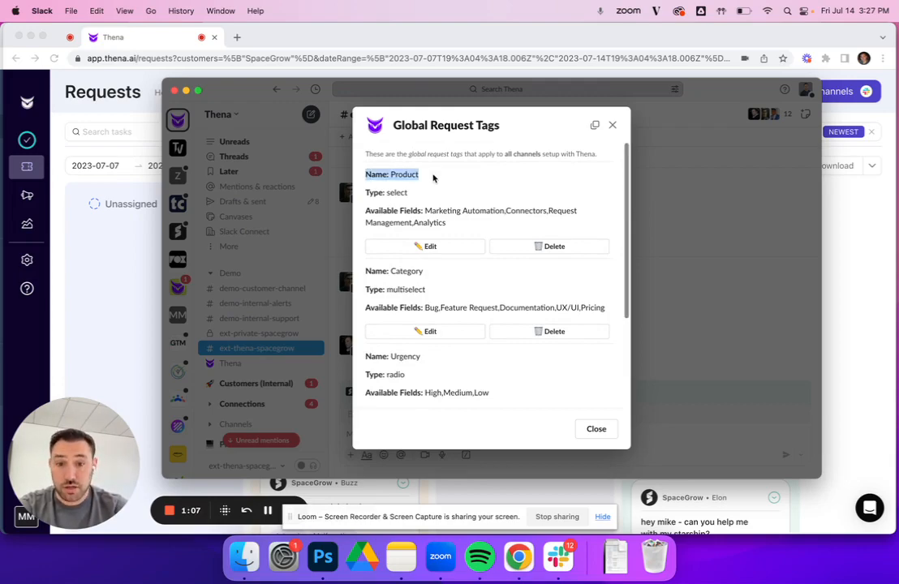
left_click_drag(367, 193, 411, 195)
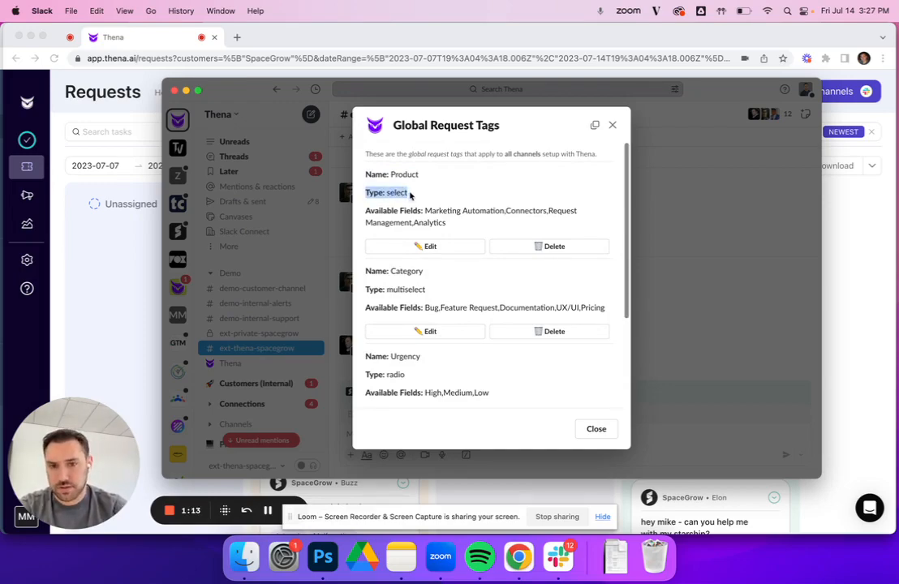
left_click_drag(365, 211, 449, 223)
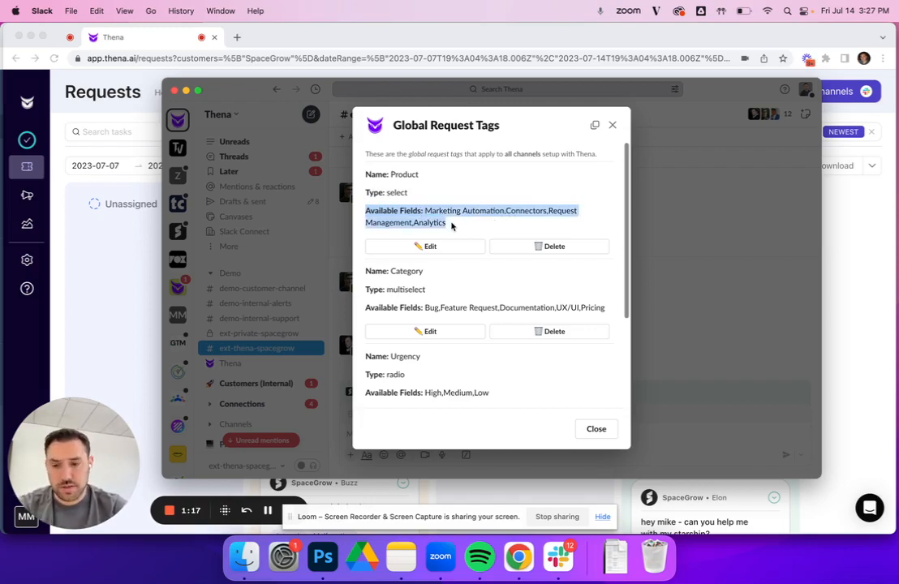
left_click(452, 226)
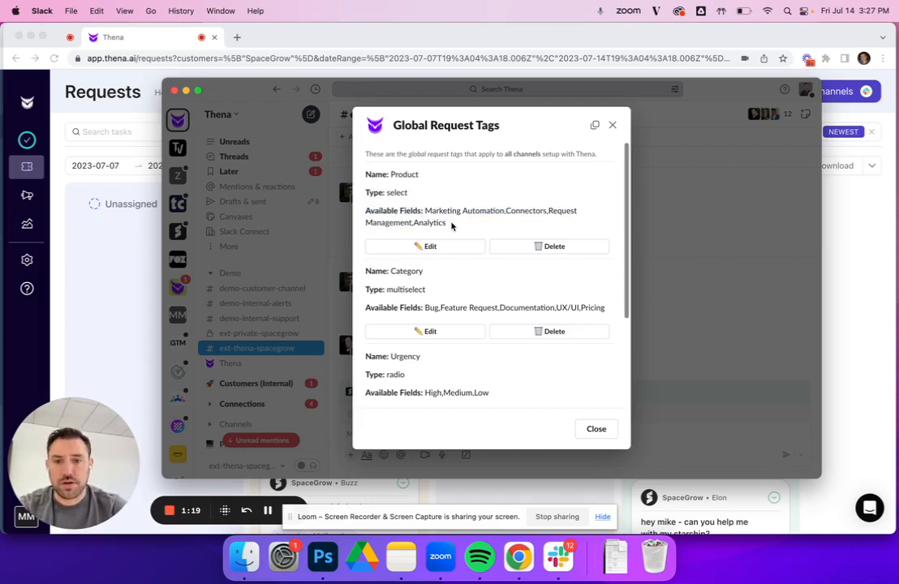
scroll(405, 173, "down", 3)
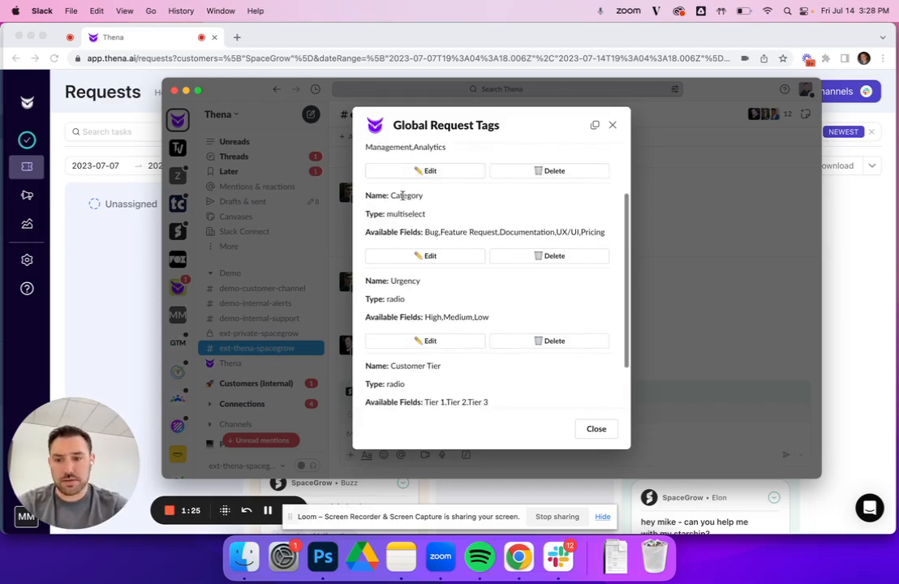
Step: Start a new global request tag named Region with the Single Select type
scroll(402, 196, "down", 2)
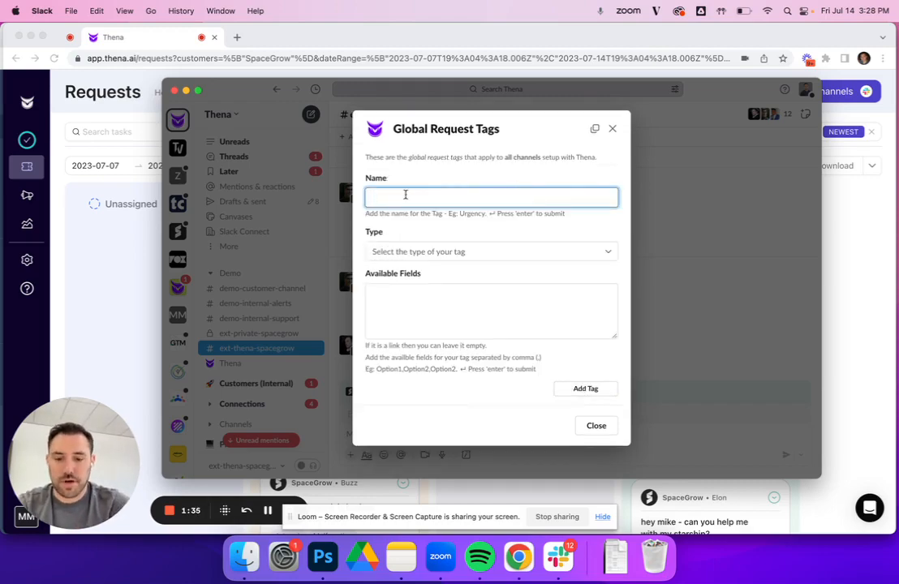
type("Region")
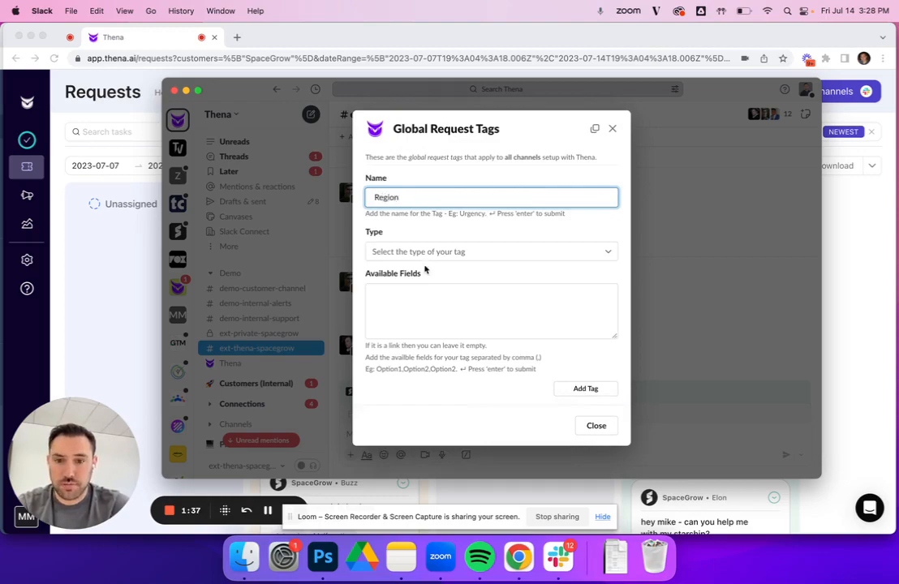
left_click(421, 257)
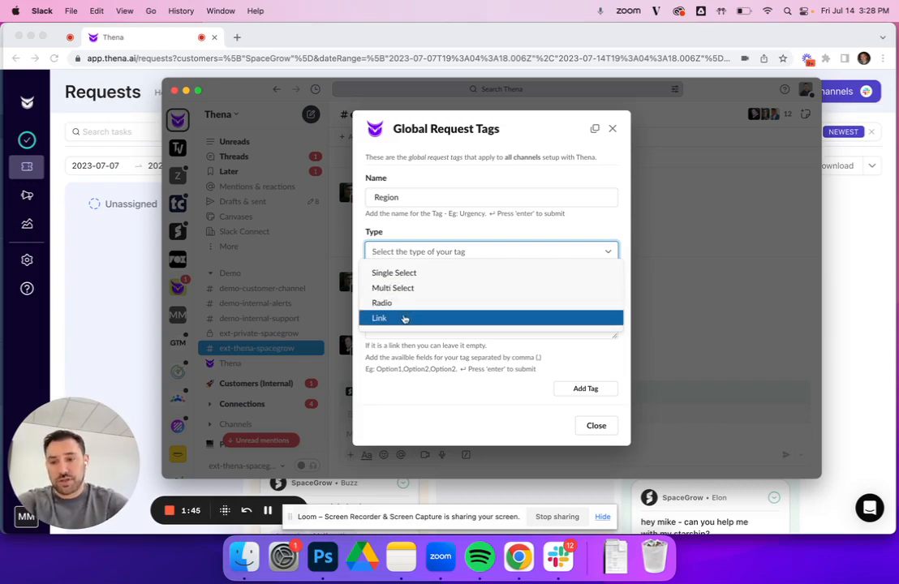
left_click(406, 273)
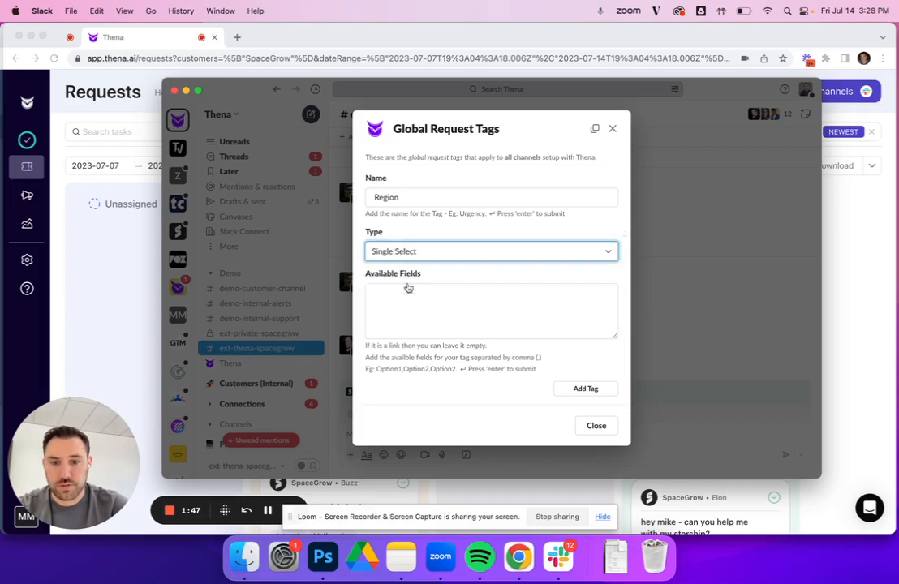
Step: Enter North America,Europe,Asia as the Region tag's available fields and add the tag
left_click(403, 295)
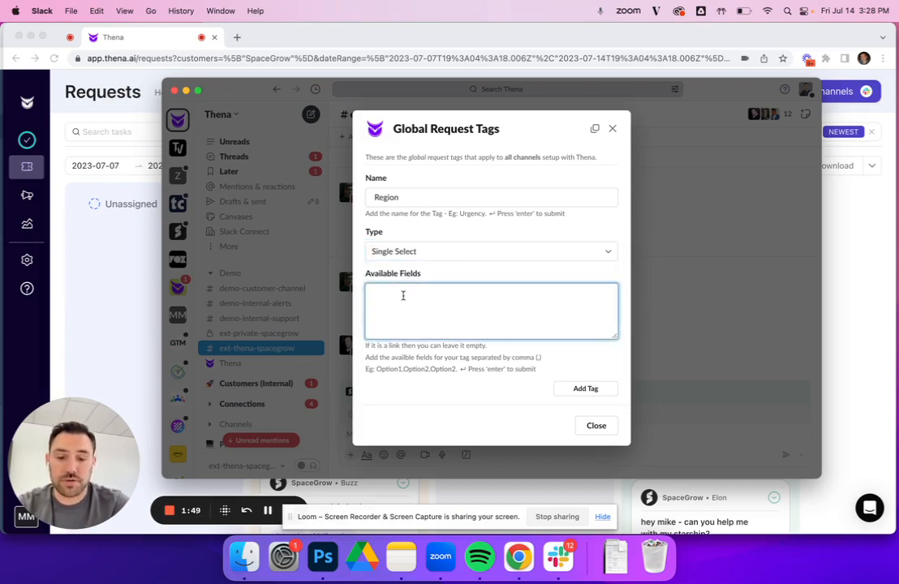
type("NorthA")
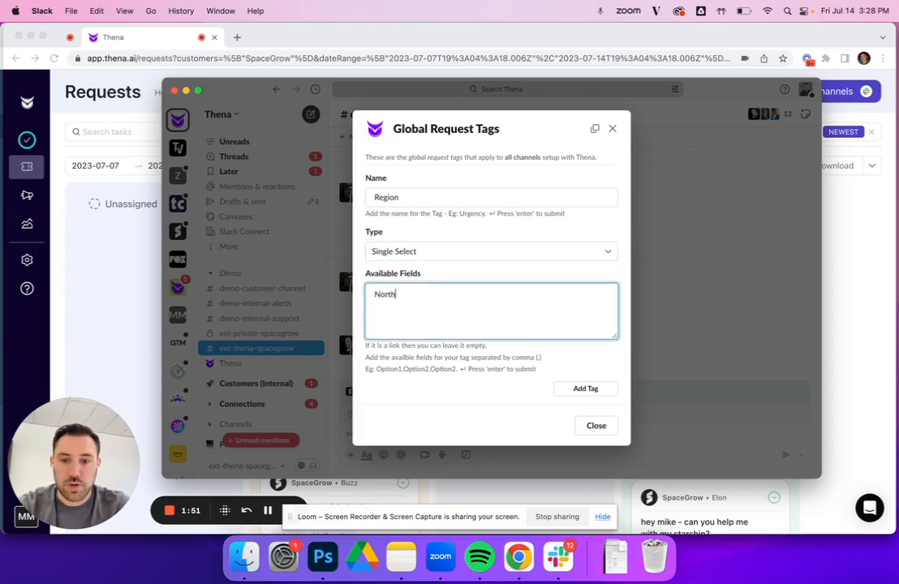
key("BackSpace")
type("AMeric")
key("BackSpace")
key("BackSpace")
key("BackSpace")
key("BackSpace")
key("BackSpace")
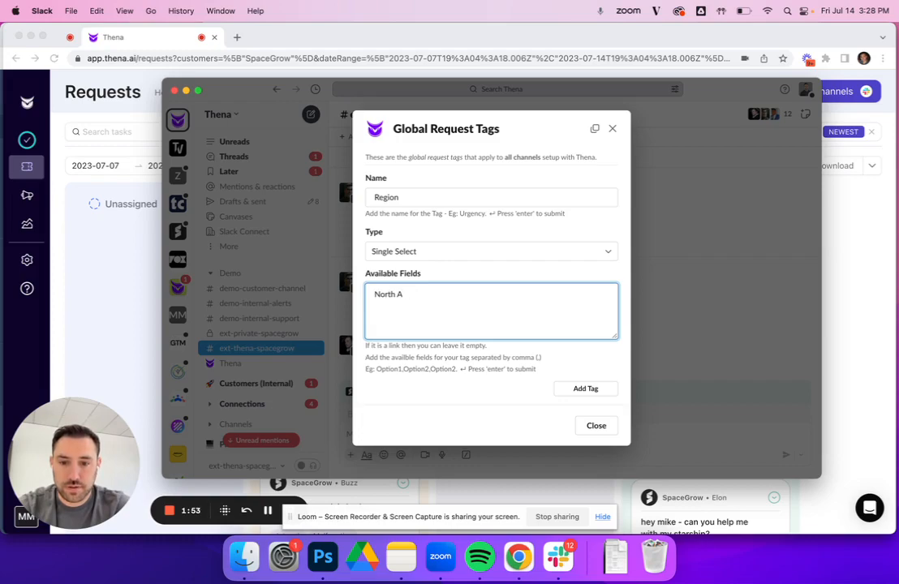
type("merica")
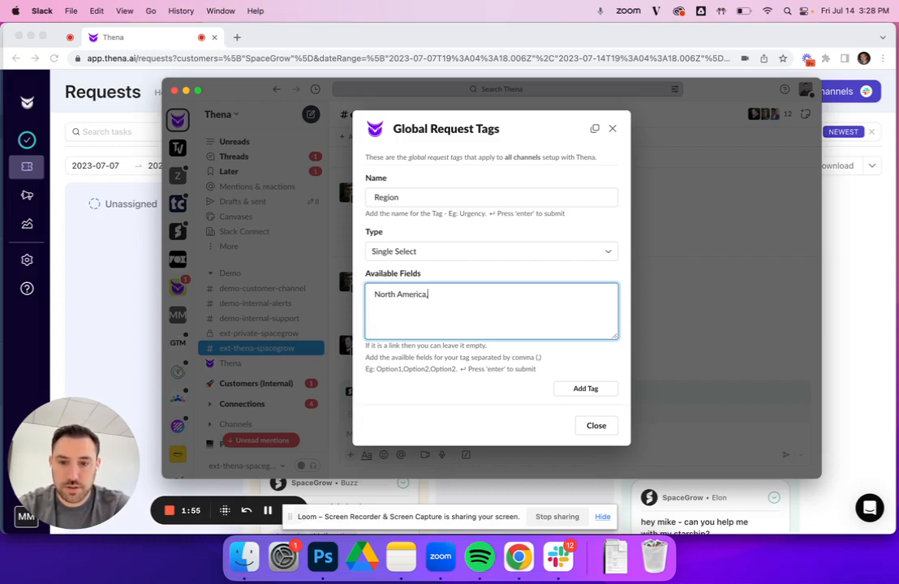
type(",Europe,")
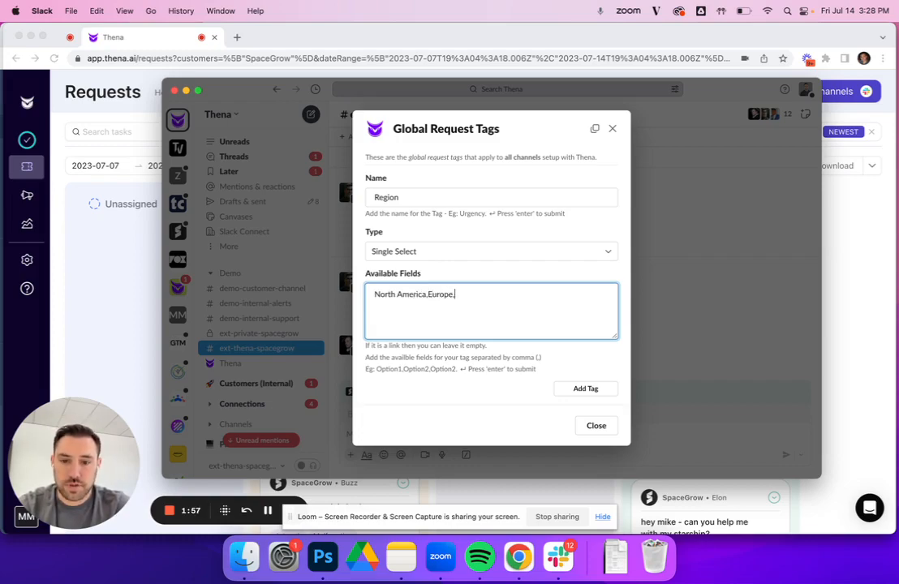
type("Asia")
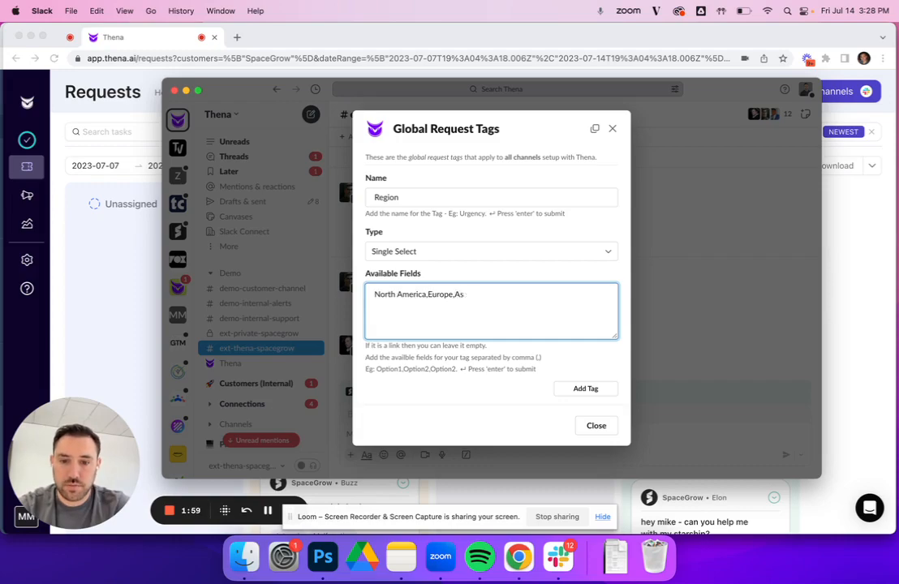
left_click(571, 391)
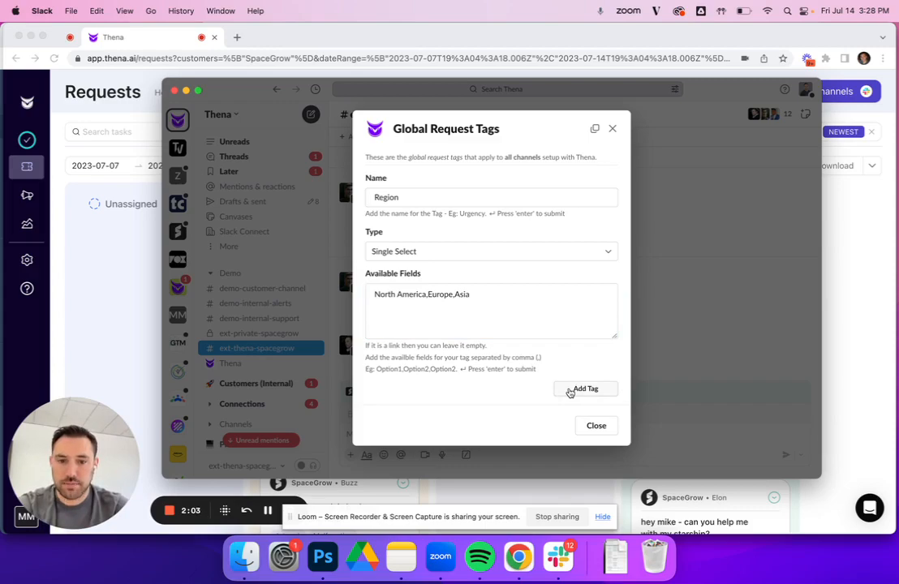
Step: Check the new tag at the end of the tag list, finish the request configuration and close the global config
scroll(556, 345, "down", 5)
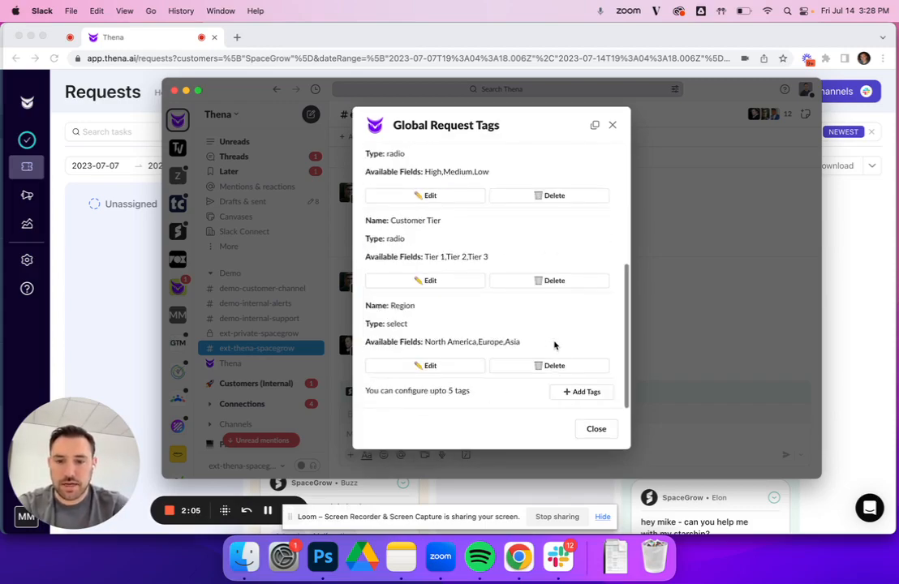
left_click(597, 431)
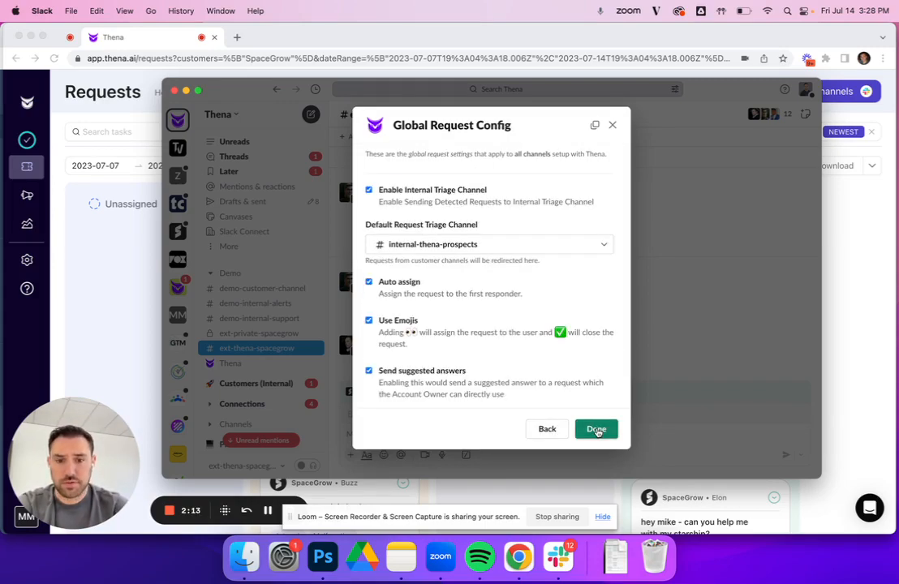
left_click(596, 431)
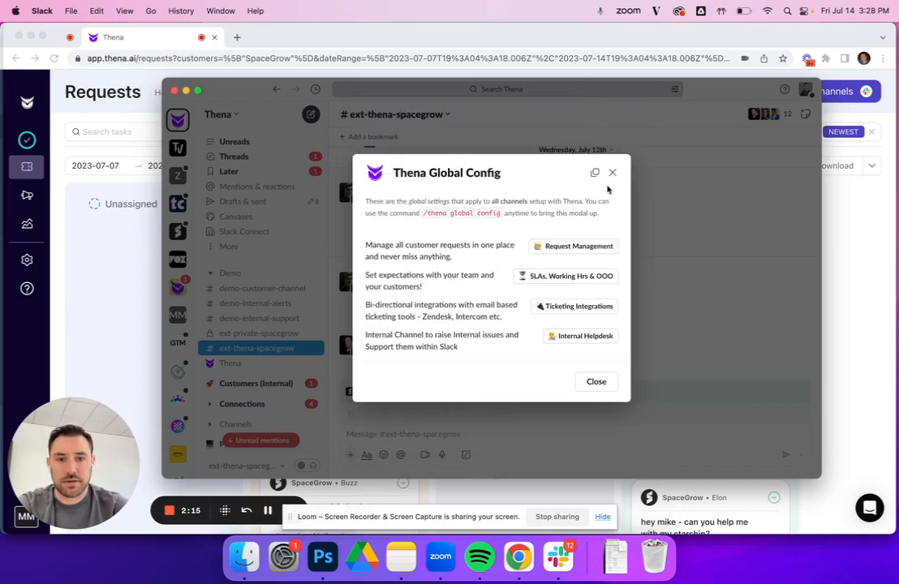
left_click(616, 175)
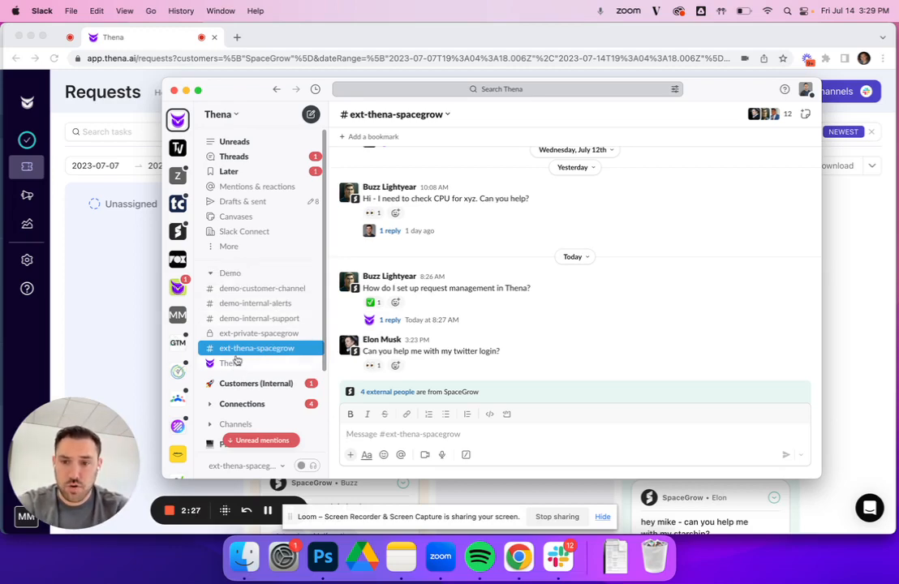
Step: Open the request actions for the Twitter login request in #demo-internal-alerts and look through its details and tags
left_click(254, 304)
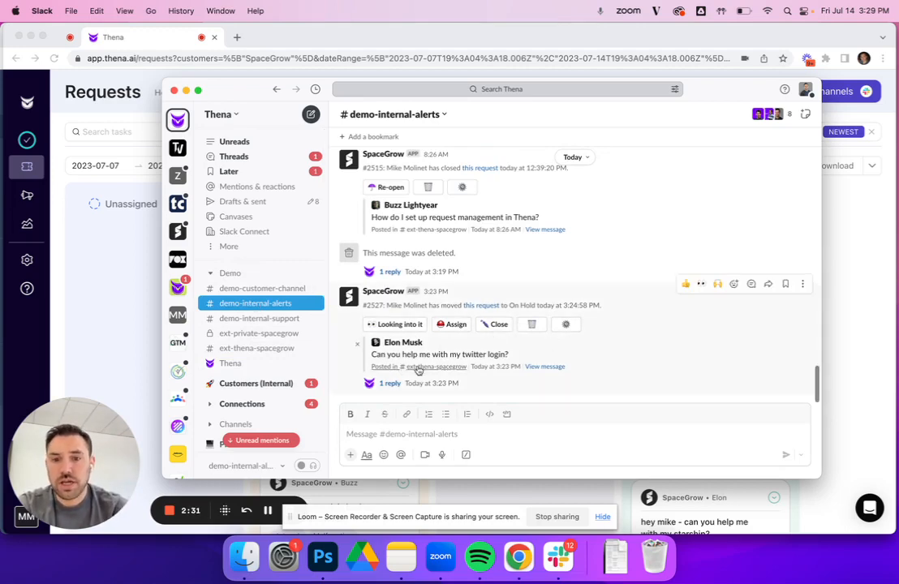
left_click(559, 325)
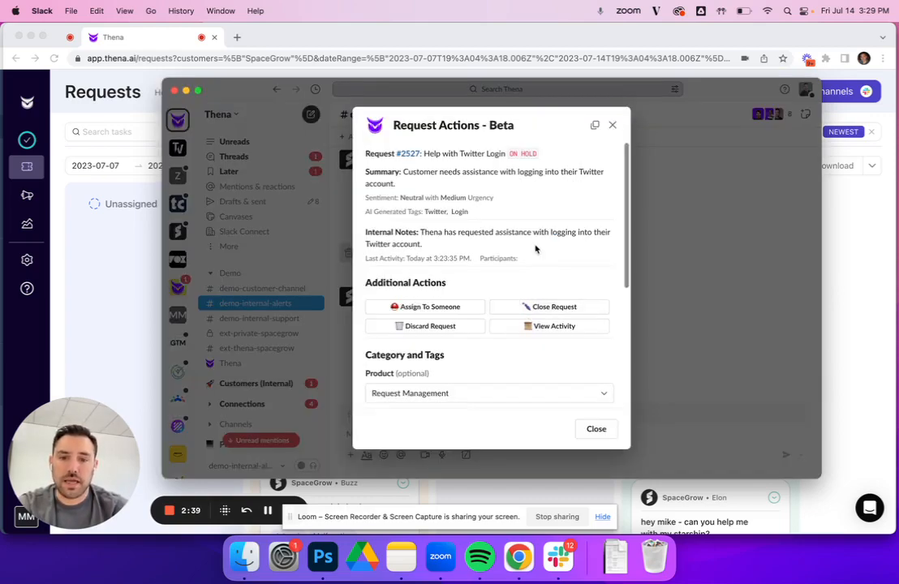
scroll(535, 250, "down", 4)
scroll(535, 250, "up", 4)
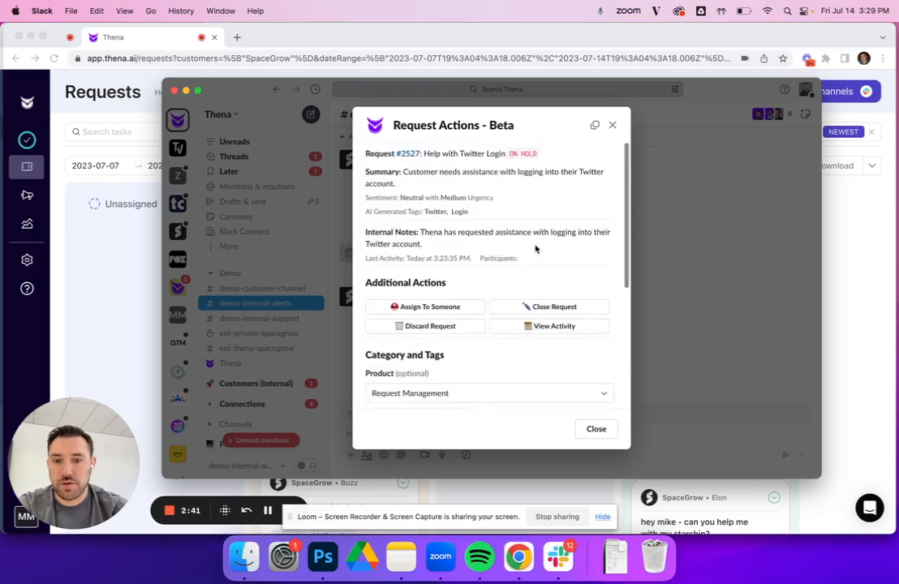
scroll(536, 249, "down", 4)
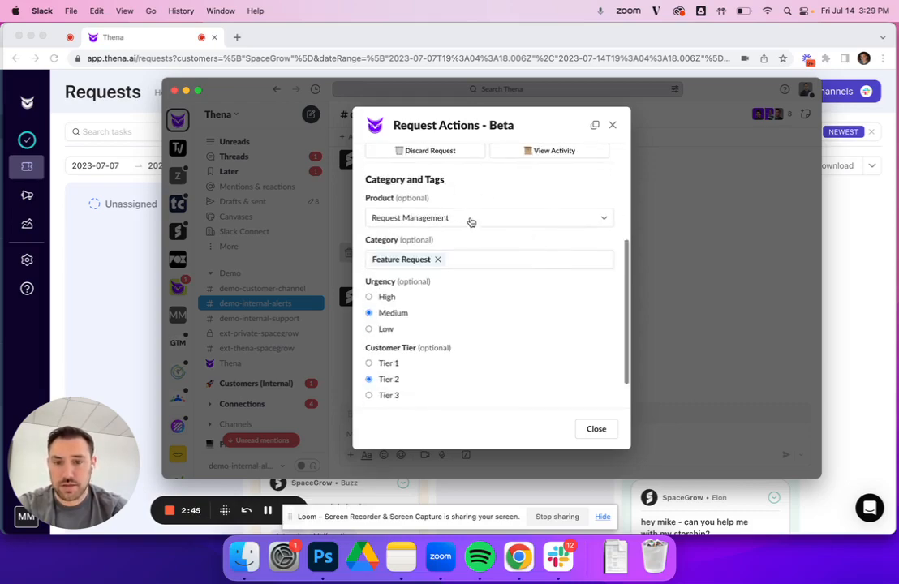
Step: Set the Twitter login request's Region tag to North America and close its request actions
scroll(471, 222, "down", 2)
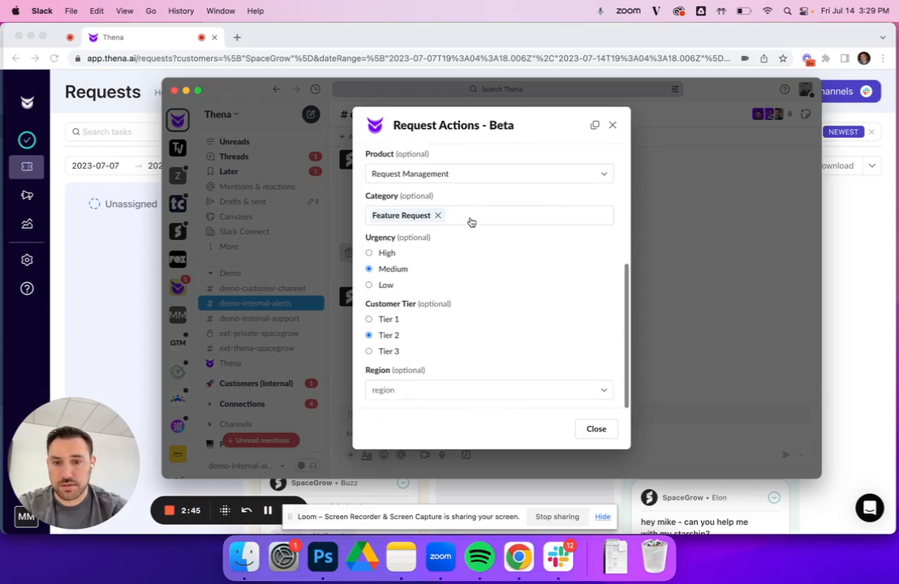
left_click(439, 389)
left_click(419, 412)
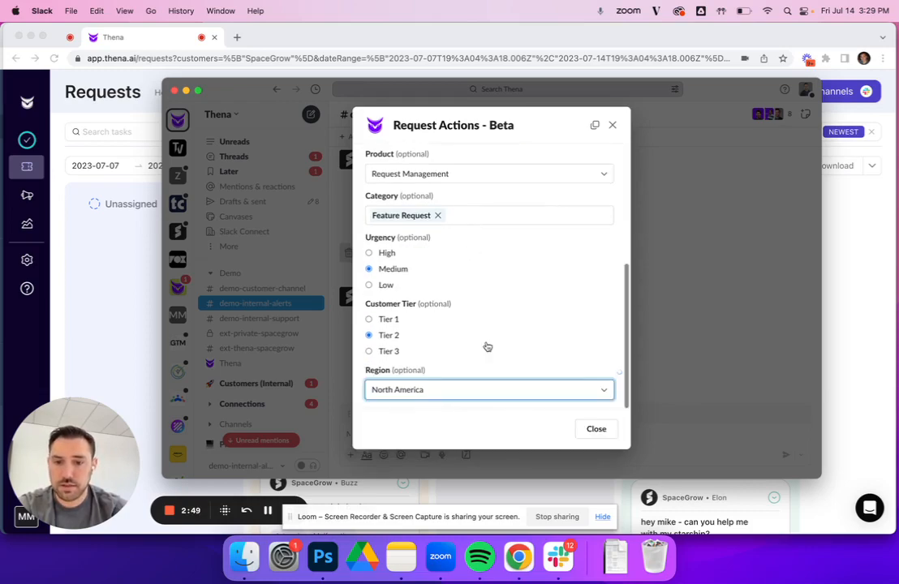
left_click(594, 430)
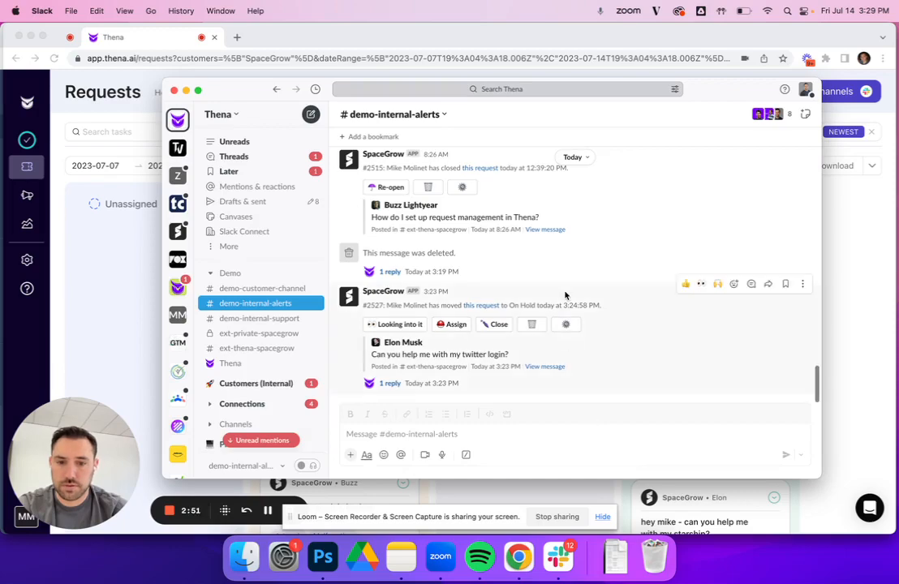
scroll(566, 295, "up", 5)
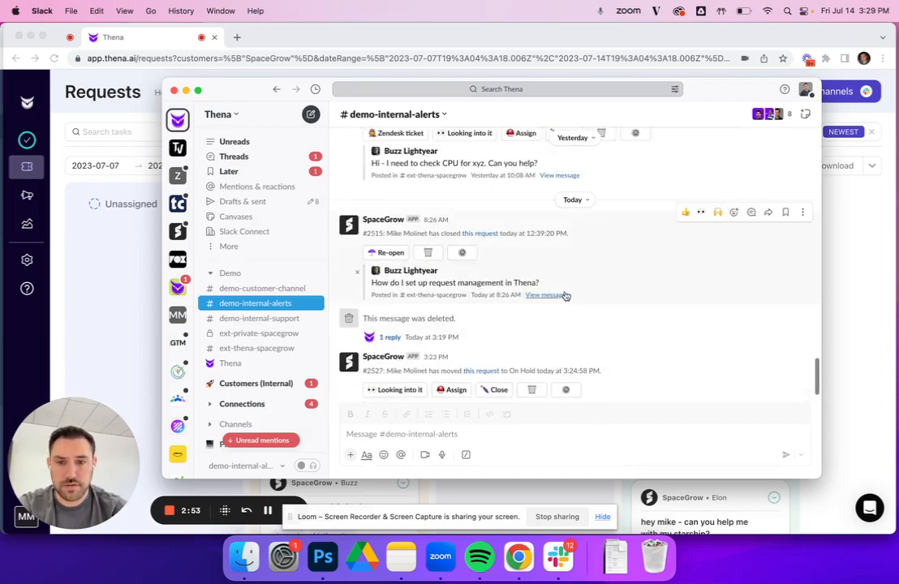
Step: In the request actions for the question about setting up request management, set Product to Connectors and Category to Bug
left_click(464, 355)
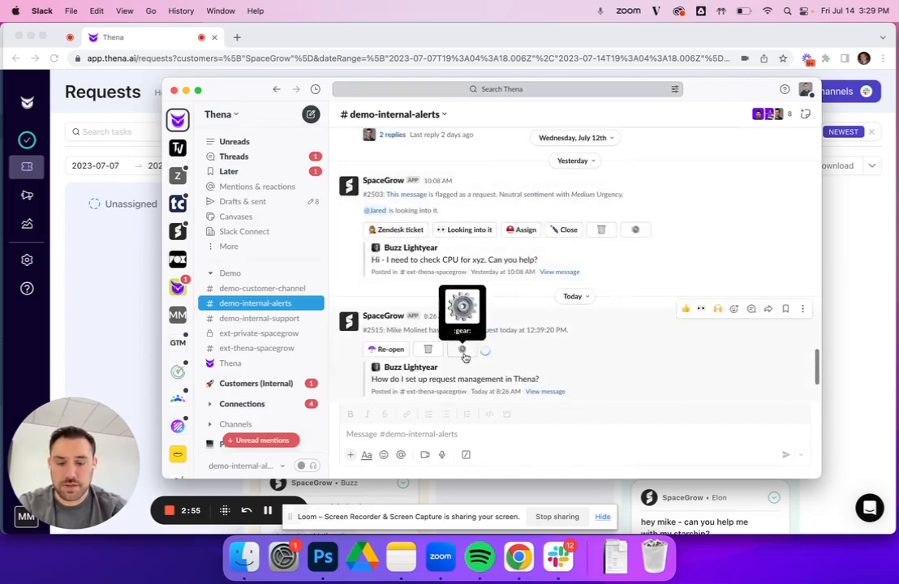
scroll(513, 233, "down", 5)
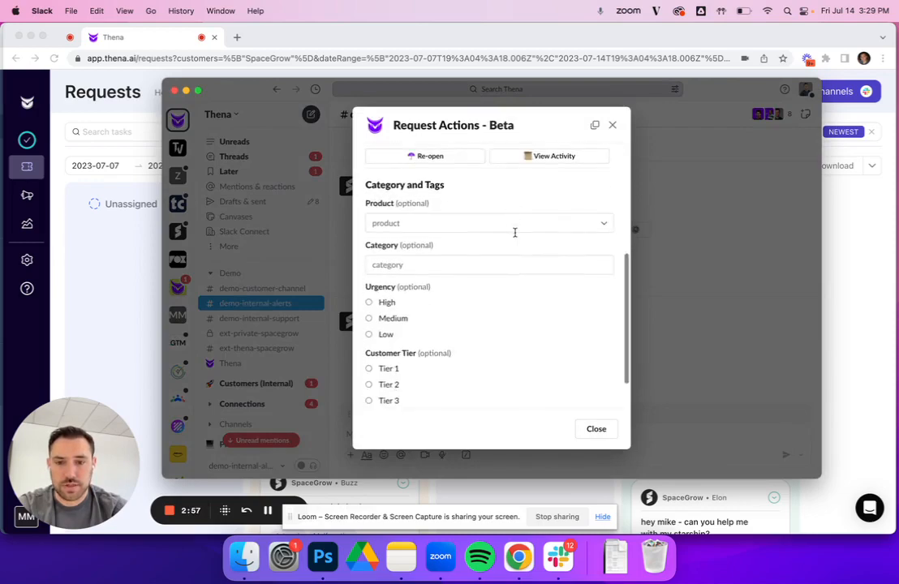
scroll(514, 236, "up", 2)
left_click(554, 221)
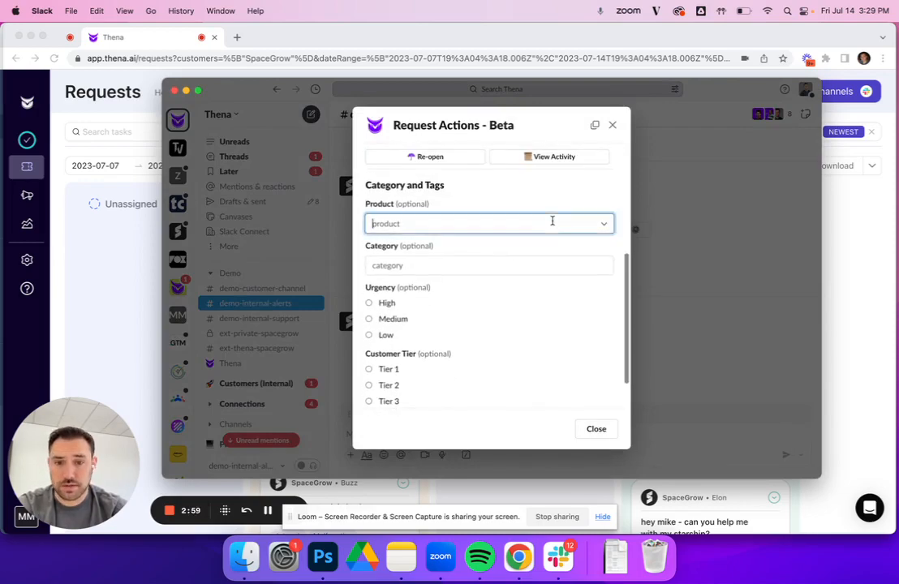
left_click(435, 261)
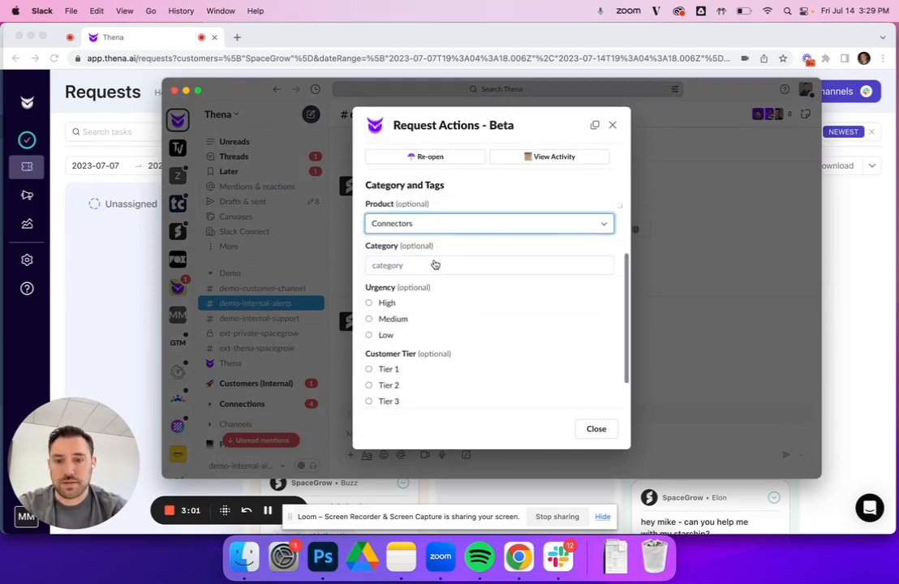
left_click(430, 265)
left_click(426, 287)
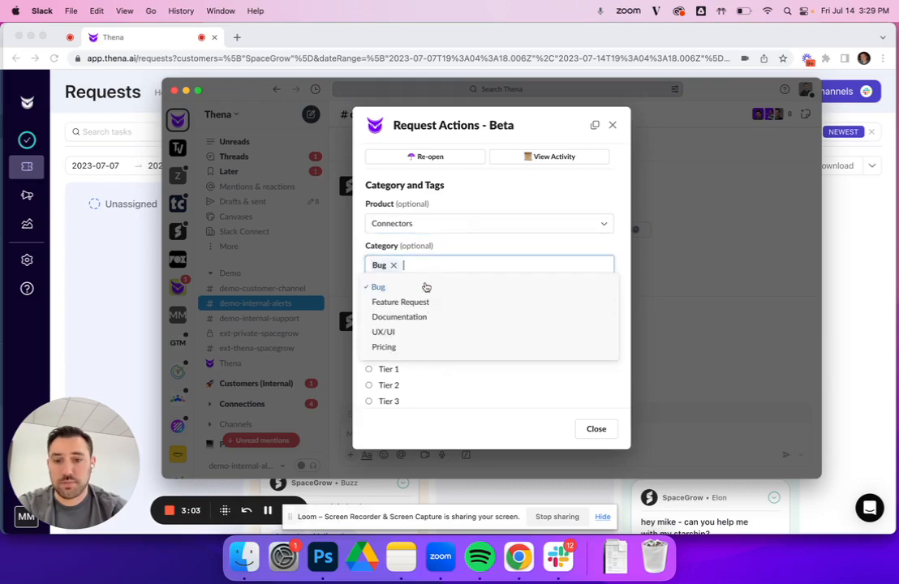
left_click(457, 250)
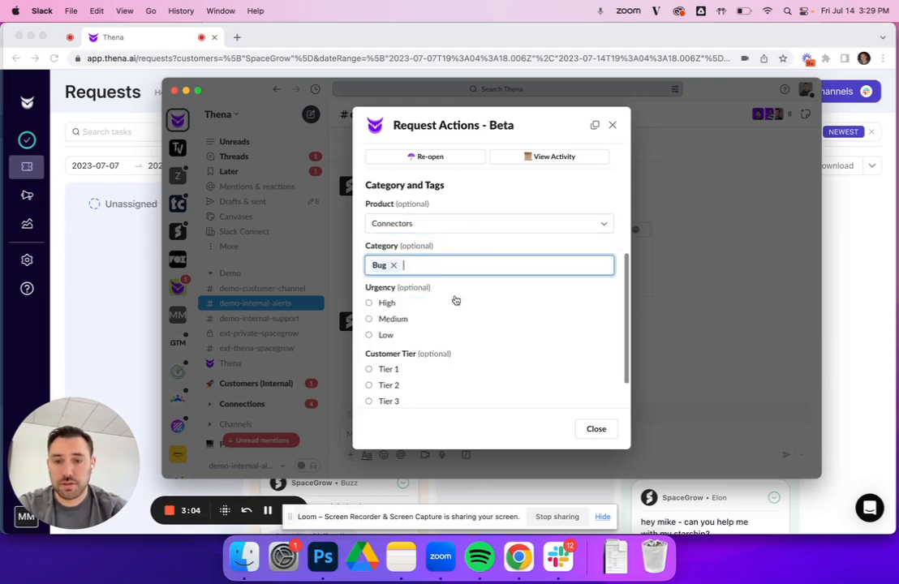
Step: Set the request's Urgency to Low, Customer Tier to Tier 3 and Region to Europe, and close its request actions
left_click(369, 336)
scroll(381, 341, "down", 2)
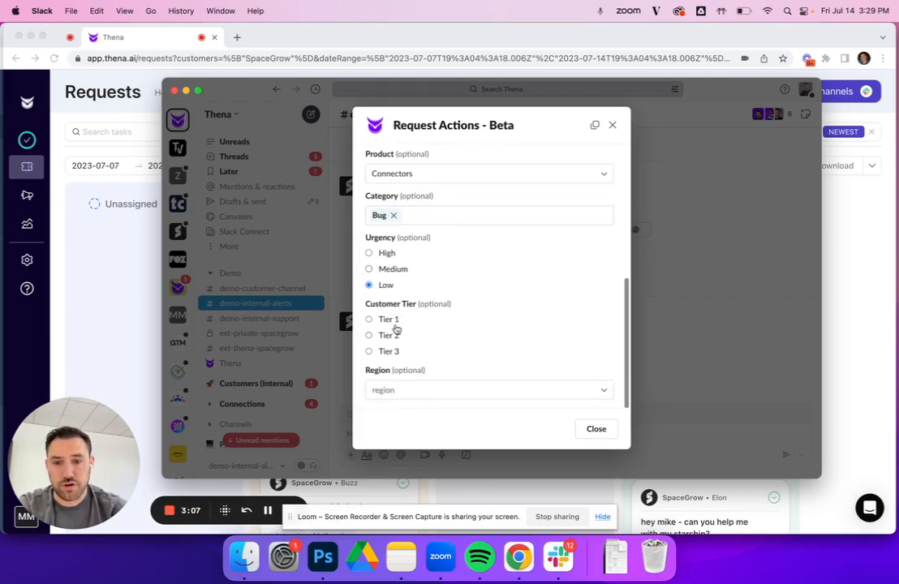
left_click(369, 351)
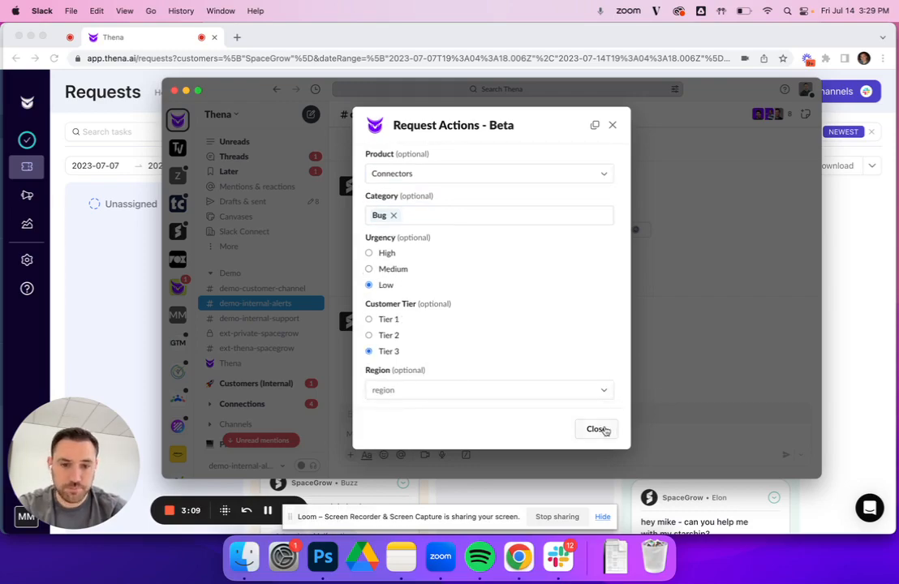
left_click(568, 392)
left_click(423, 425)
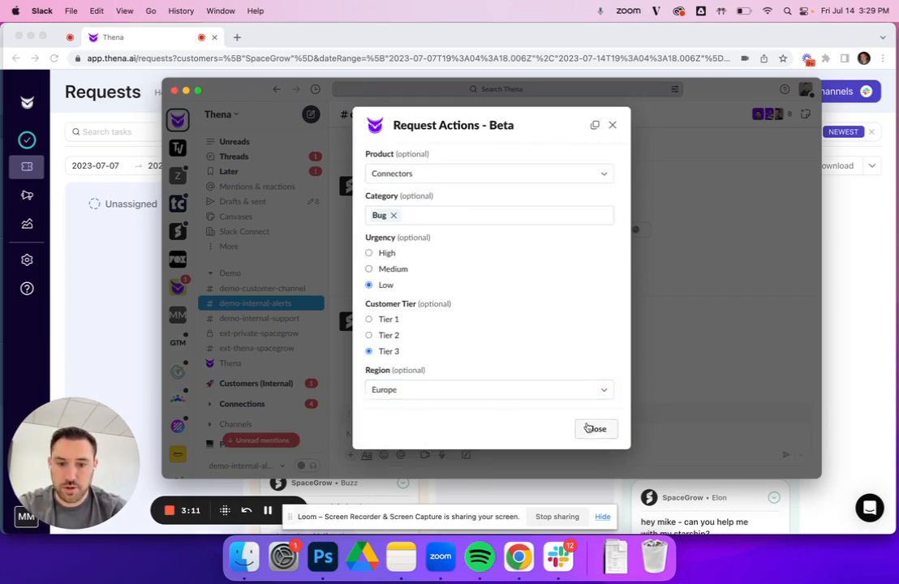
left_click(595, 429)
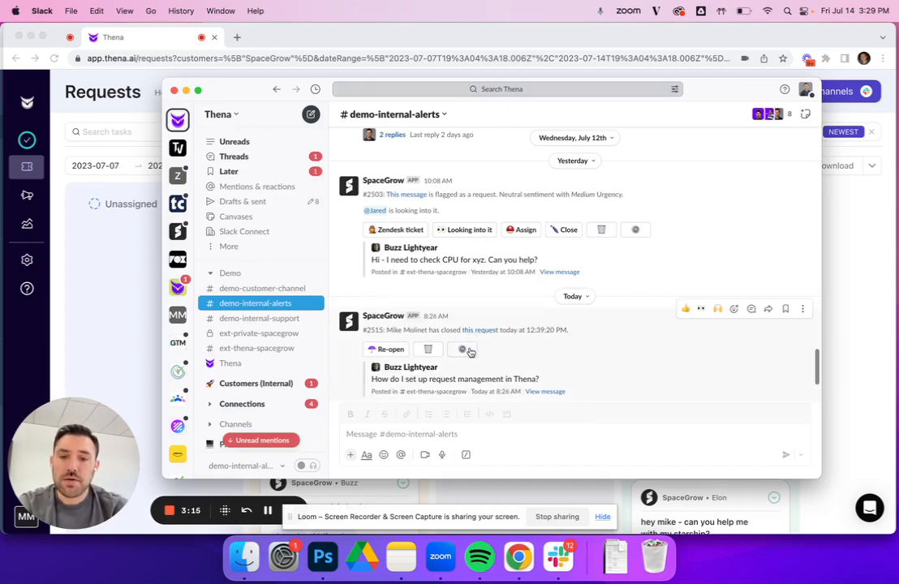
Step: Reopen the request management question's actions and review its summary, sentiment, AI-generated tags and saved tags
scroll(470, 350, "down", 4)
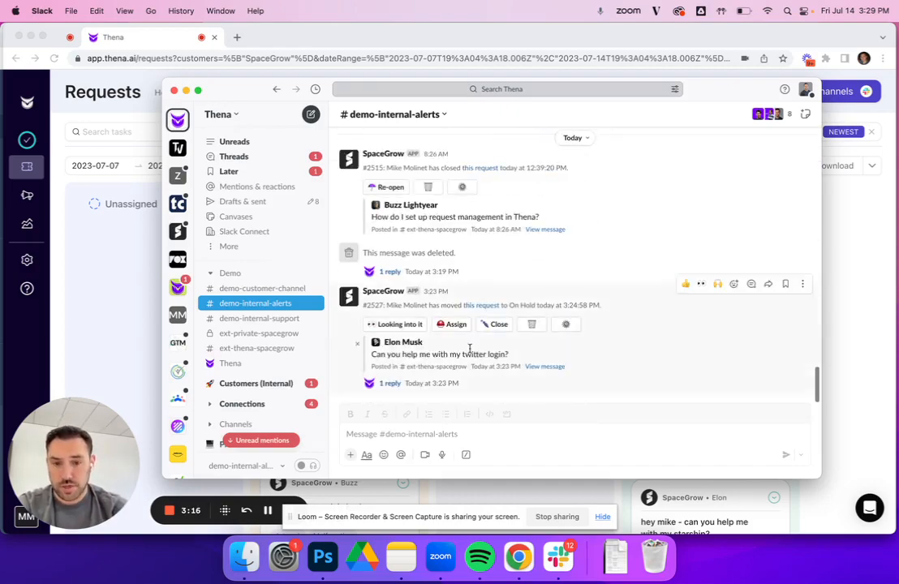
left_click(462, 190)
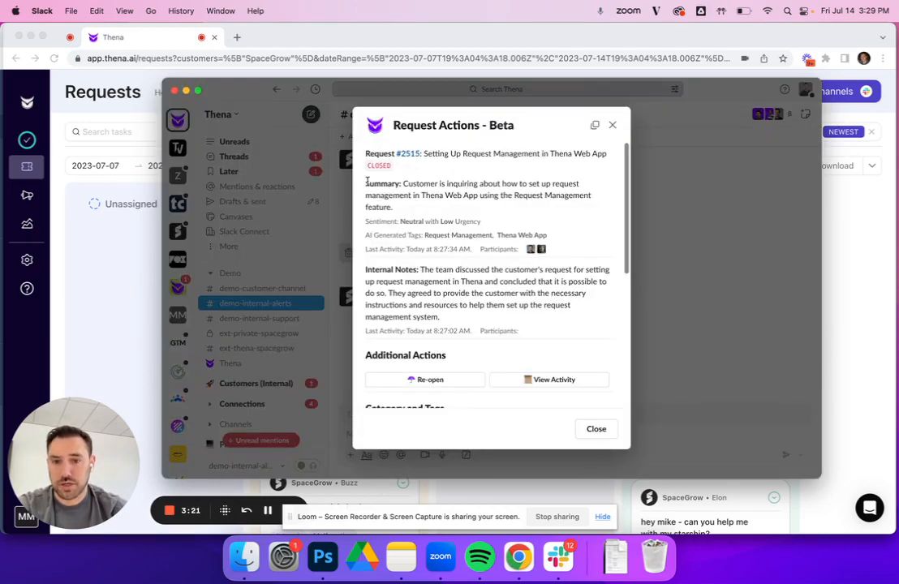
left_click_drag(364, 182, 435, 214)
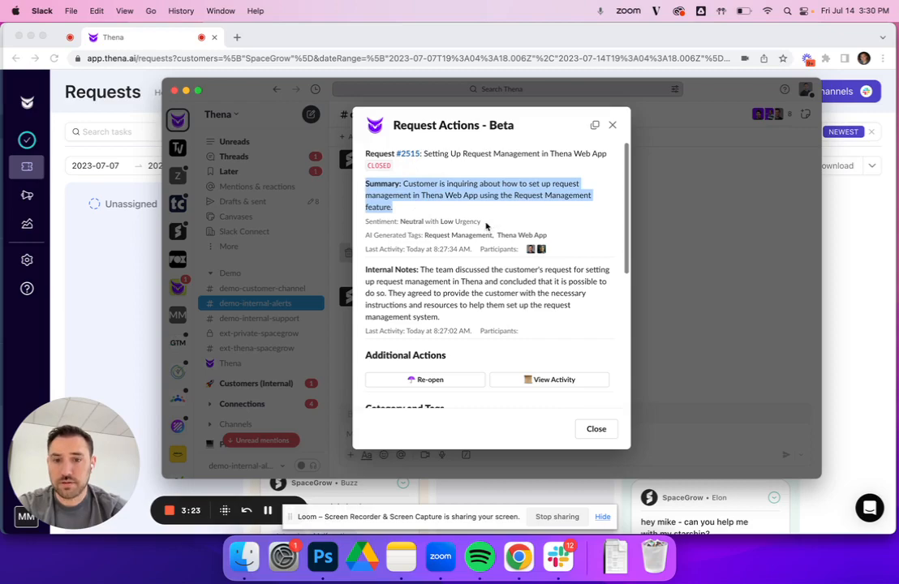
left_click(488, 228)
left_click_drag(366, 221, 565, 240)
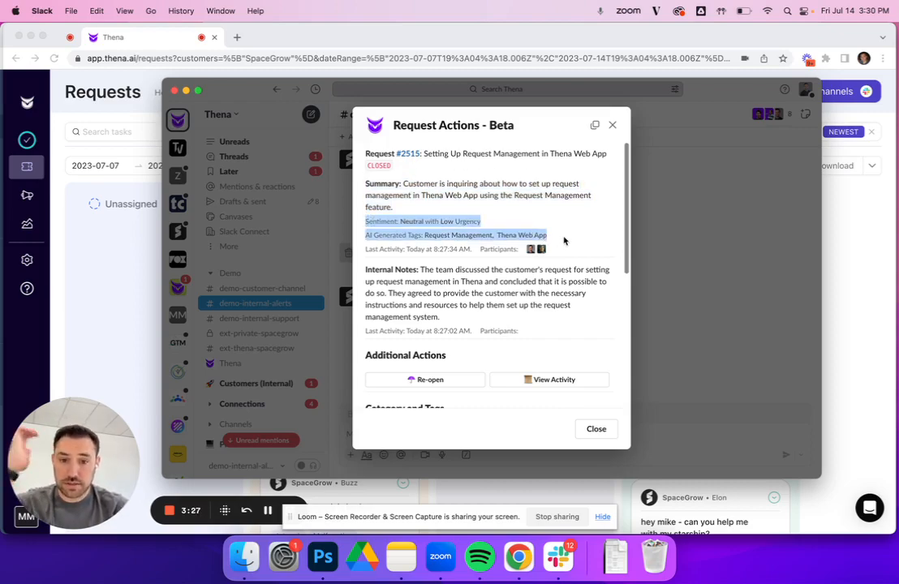
left_click(367, 221)
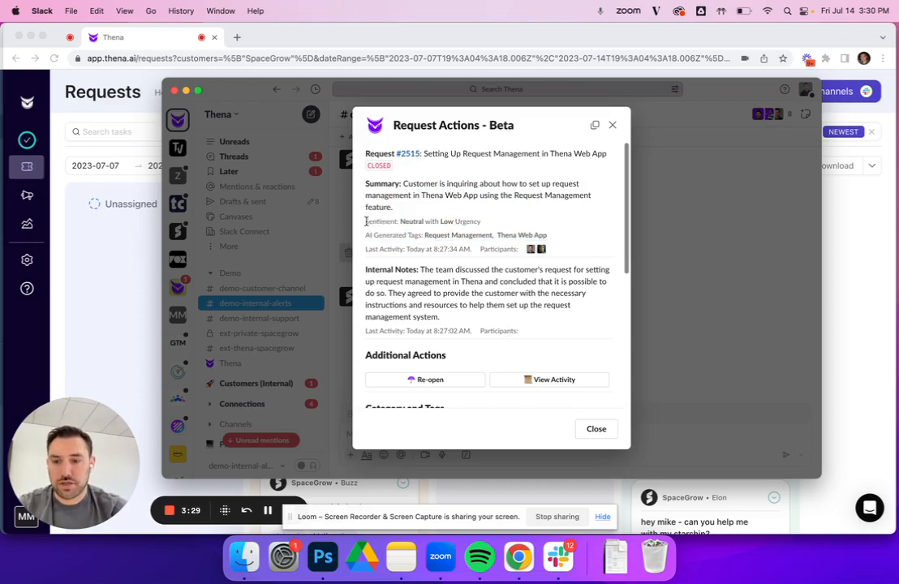
left_click_drag(366, 221, 493, 220)
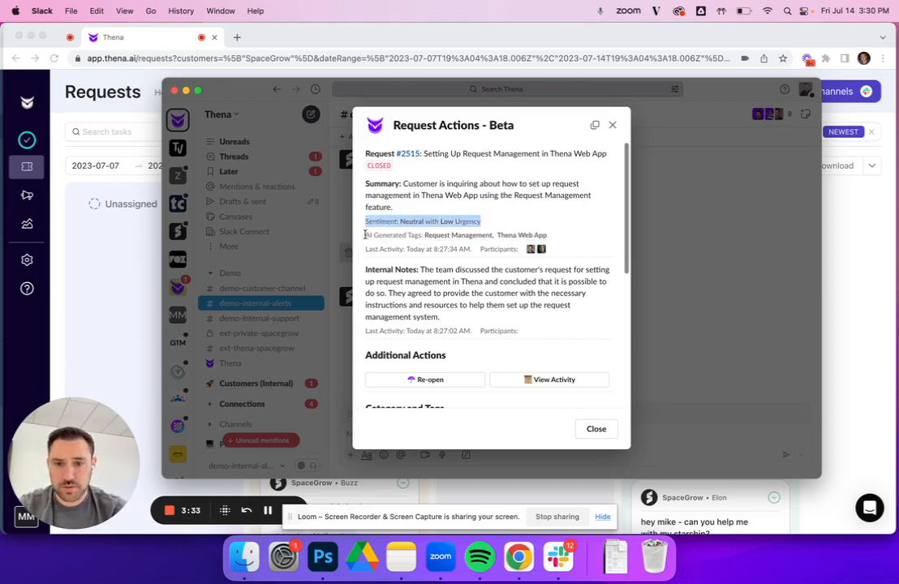
left_click_drag(365, 235, 413, 235)
left_click(436, 232)
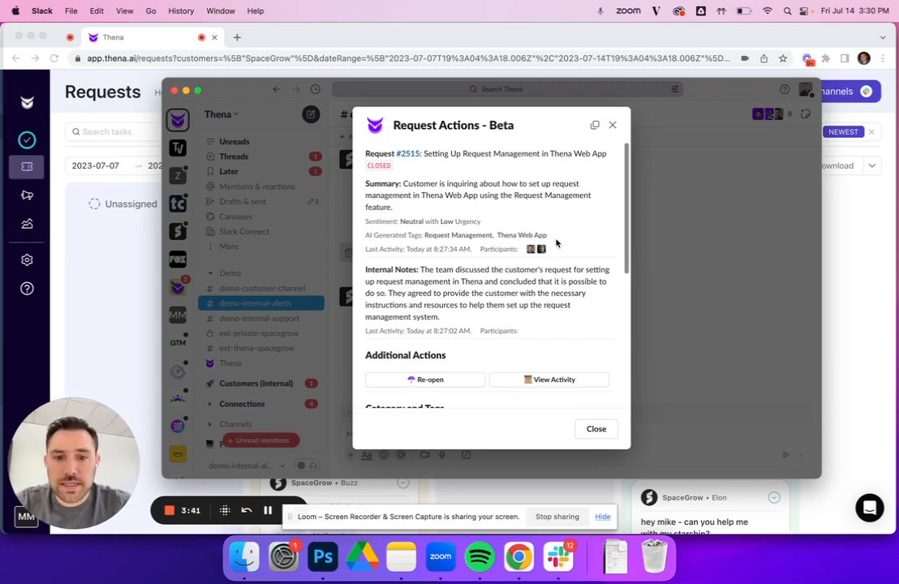
scroll(555, 241, "down", 5)
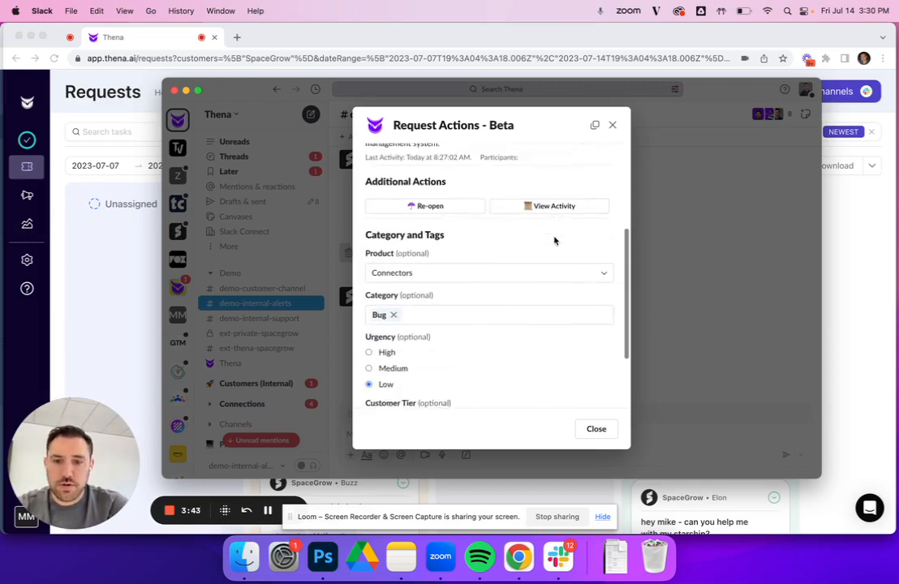
left_click(596, 431)
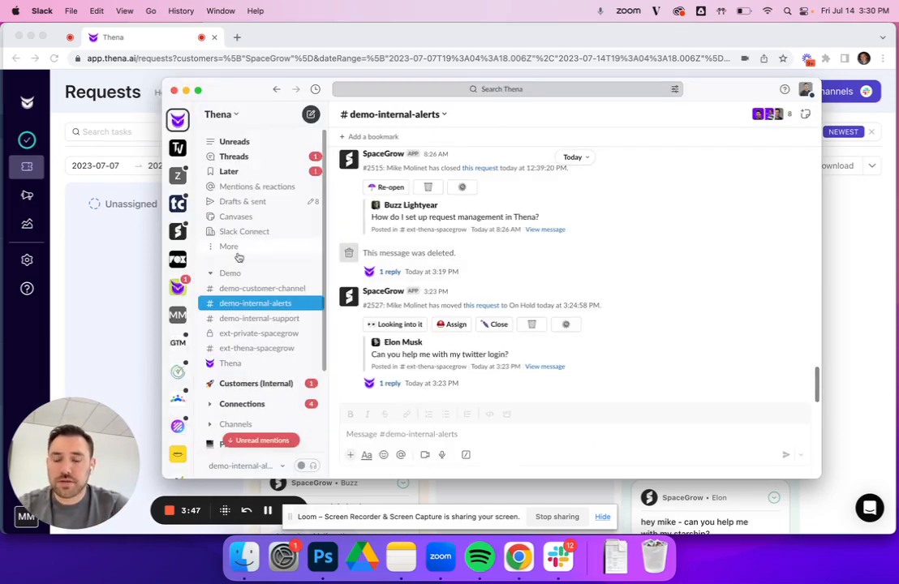
Step: Switch to Thena in Chrome, open the newest in-progress request about rockets and set its Product to Connectors
left_click(122, 261)
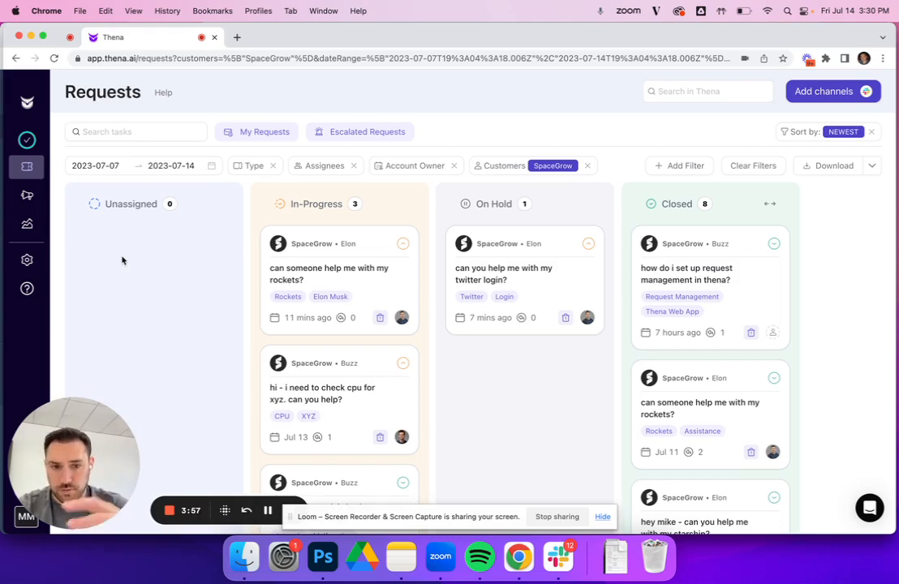
left_click(327, 276)
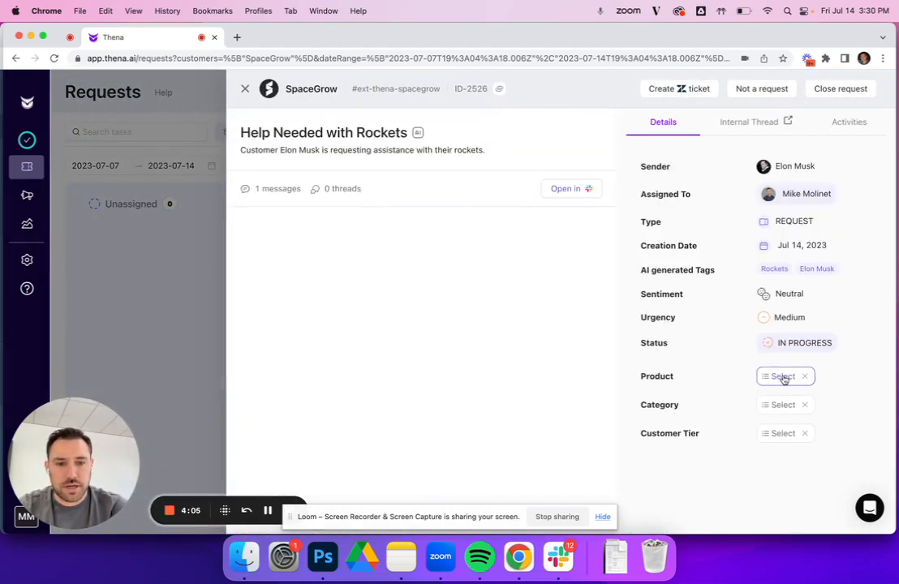
left_click(783, 377)
left_click(784, 443)
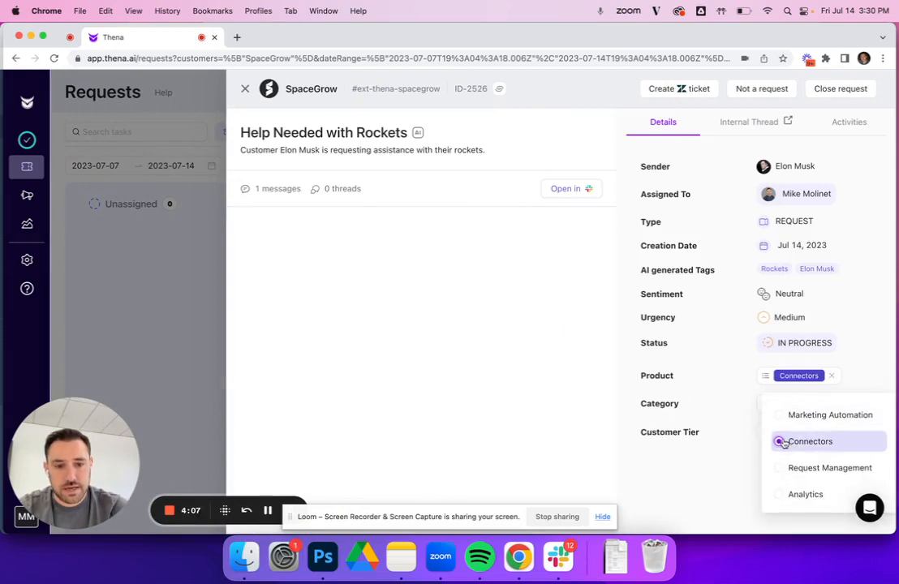
left_click(727, 387)
Step: Set the rockets request's Category to UX/UI and Customer Tier to Tier 2, and close its details
left_click(784, 404)
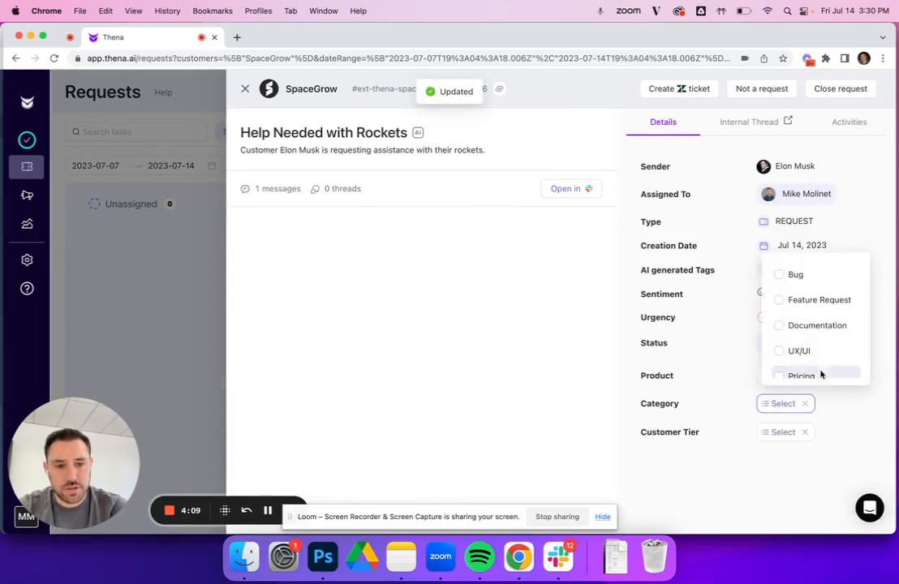
left_click(787, 351)
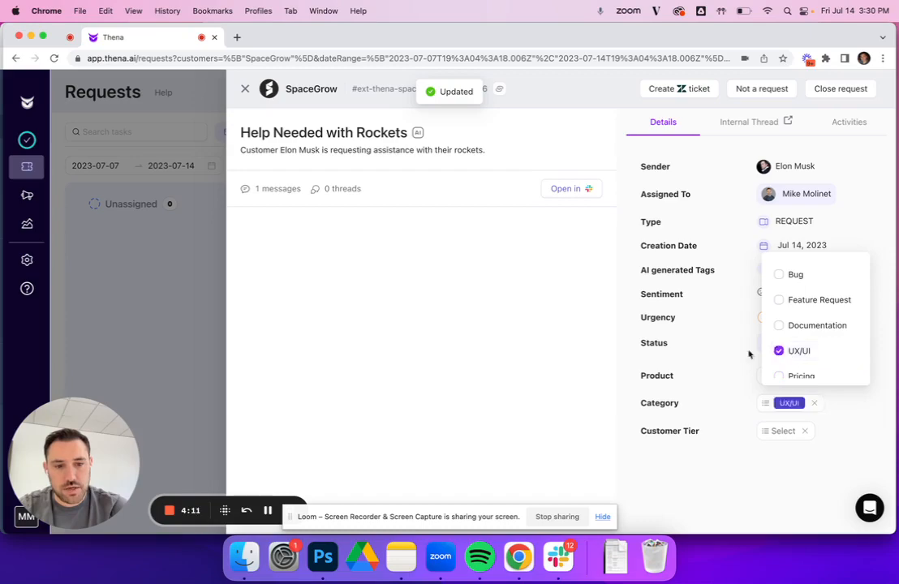
left_click(749, 355)
left_click(781, 431)
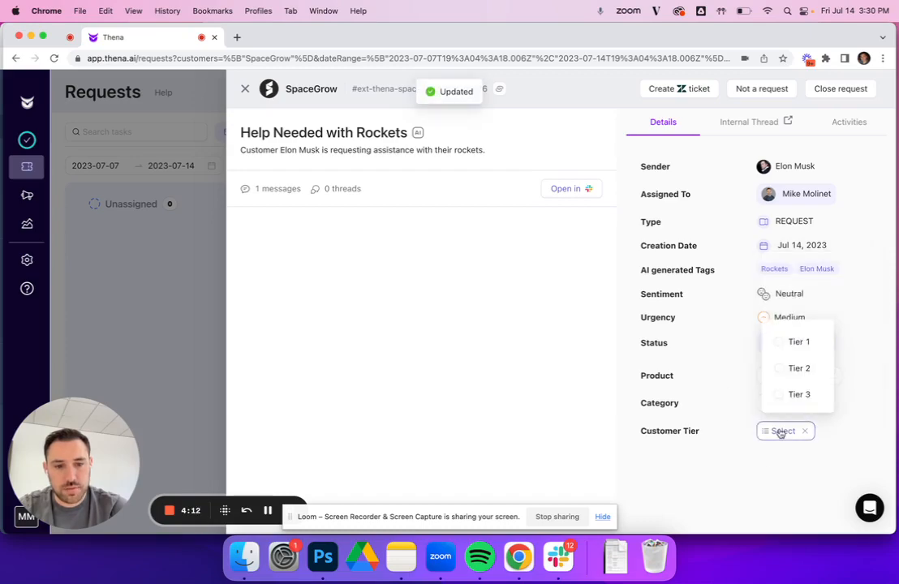
left_click(783, 369)
left_click(154, 253)
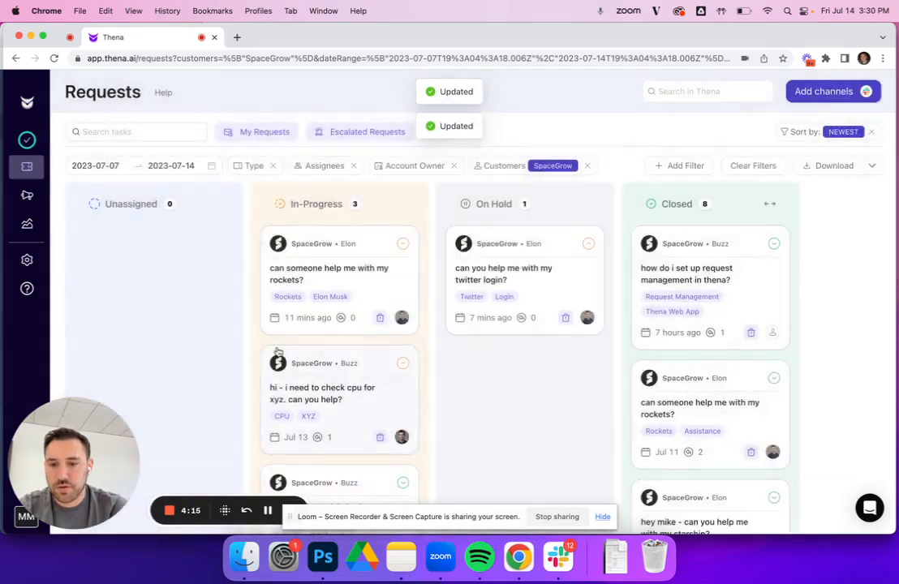
scroll(278, 350, "down", 3)
left_click(327, 297)
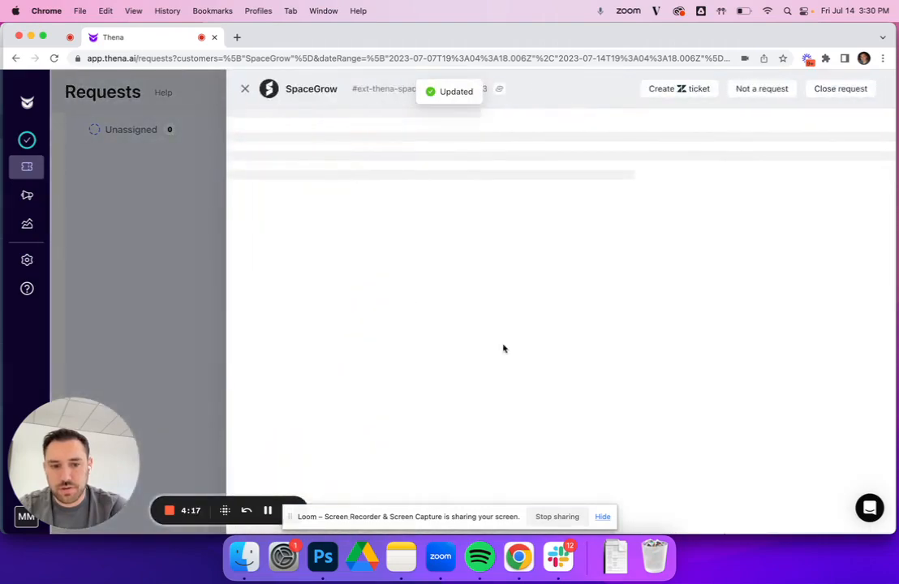
left_click(148, 233)
Step: Open the on-hold Twitter login request, replace its Product with Analytics and close its details
left_click(513, 166)
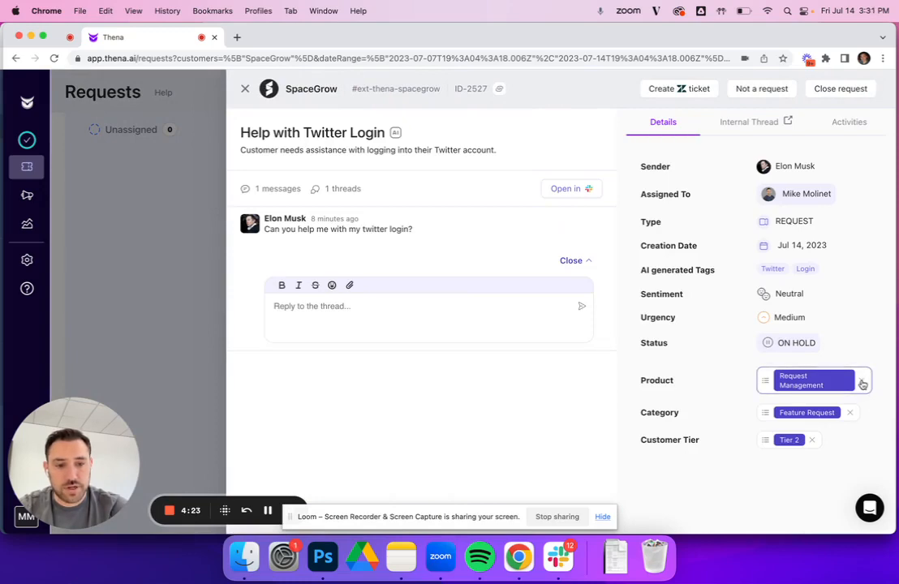
left_click(862, 383)
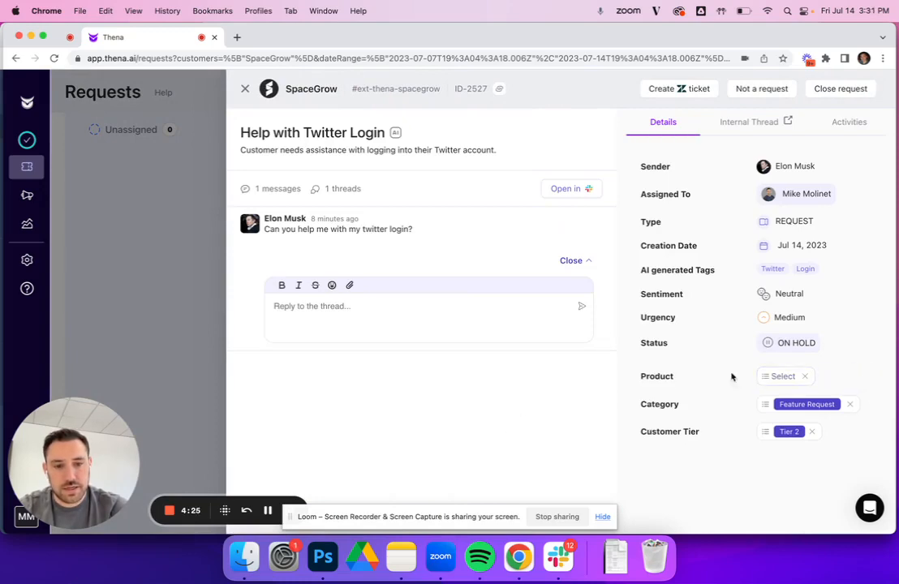
left_click(780, 377)
left_click(782, 494)
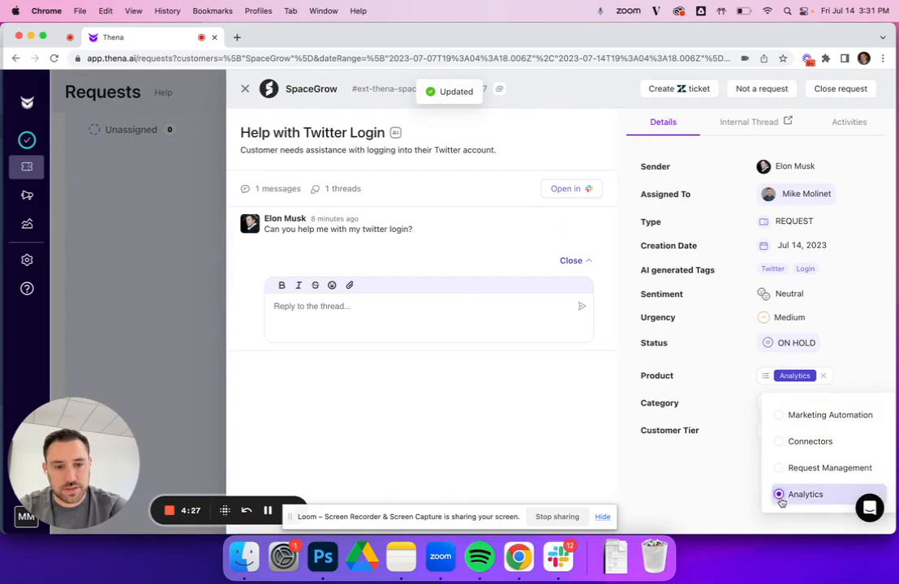
left_click(679, 410)
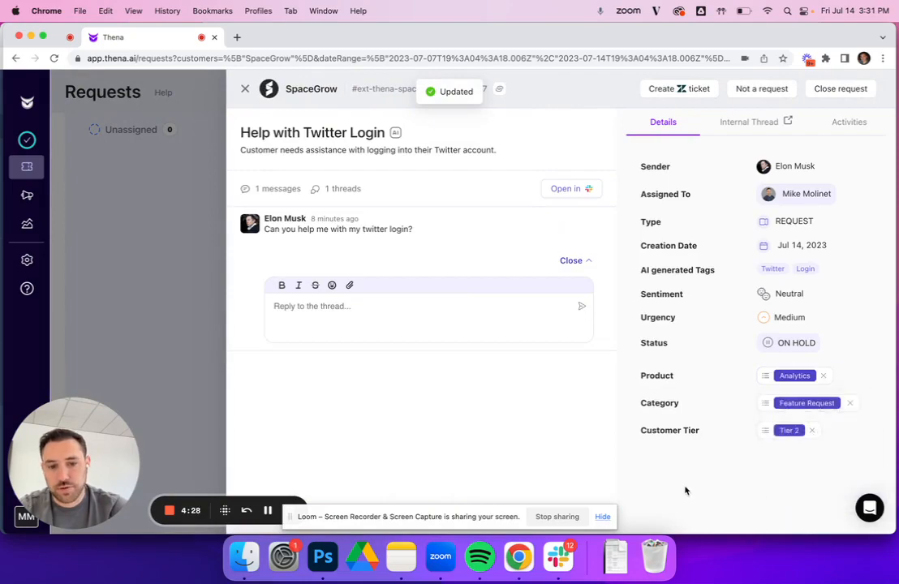
left_click(169, 300)
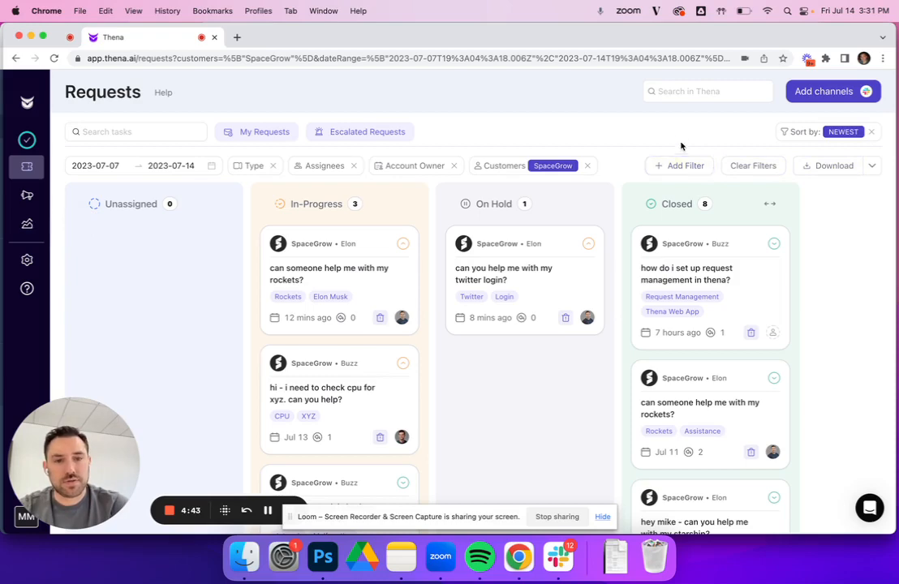
Step: Add Product, Category and Customer Tier as filters on the Requests board
left_click(671, 168)
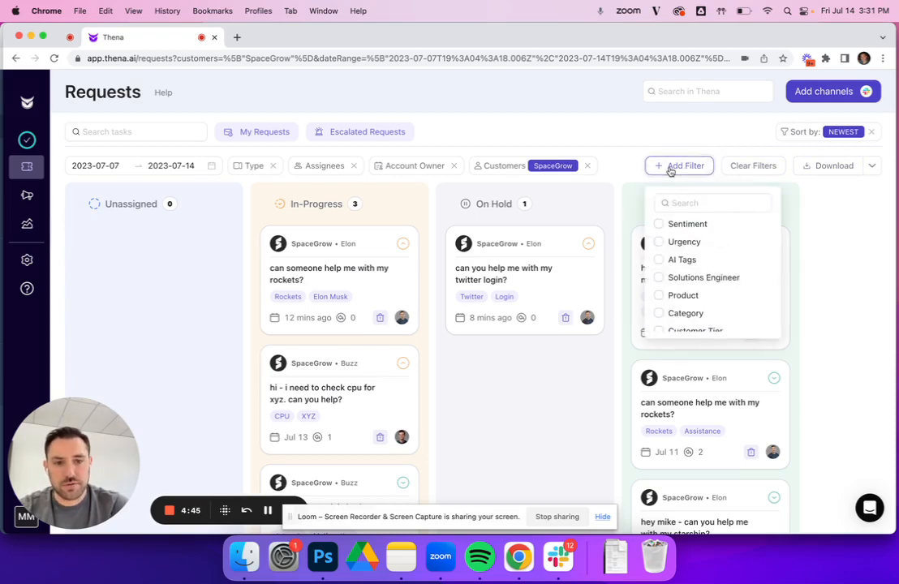
scroll(682, 264, "down", 1)
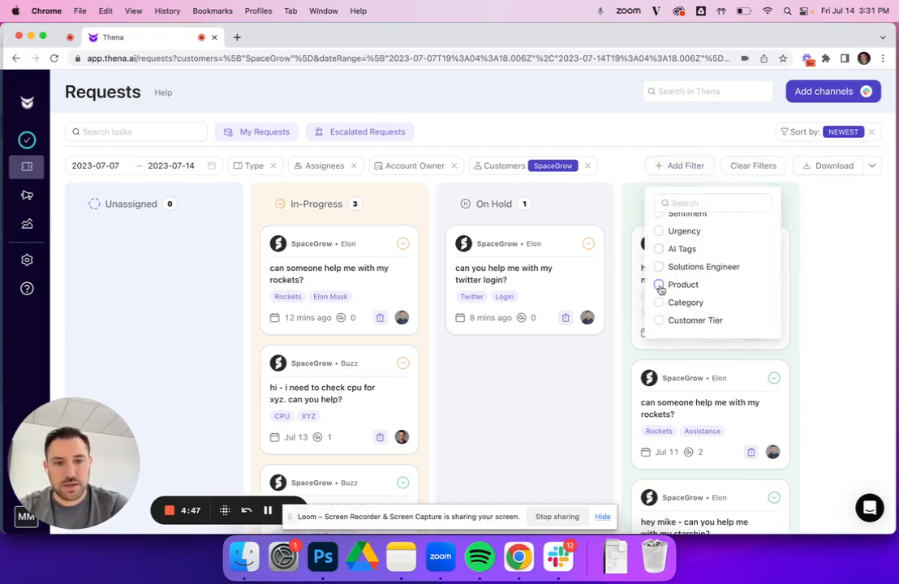
left_click(660, 285)
left_click(659, 303)
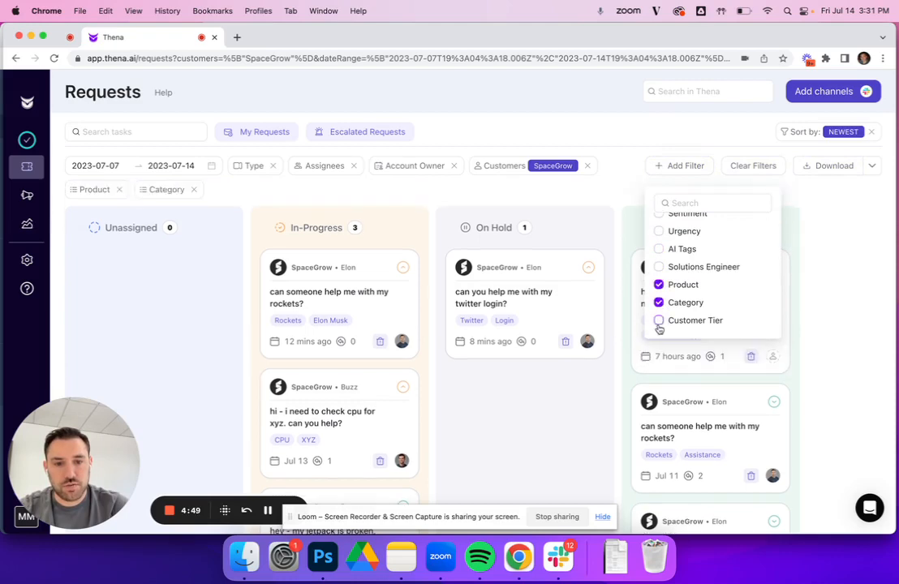
left_click(659, 320)
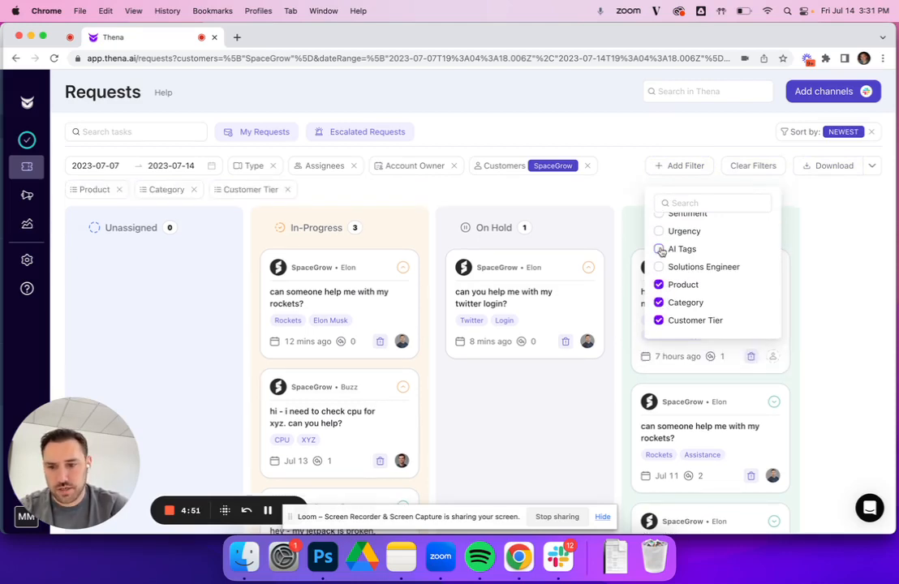
left_click(615, 134)
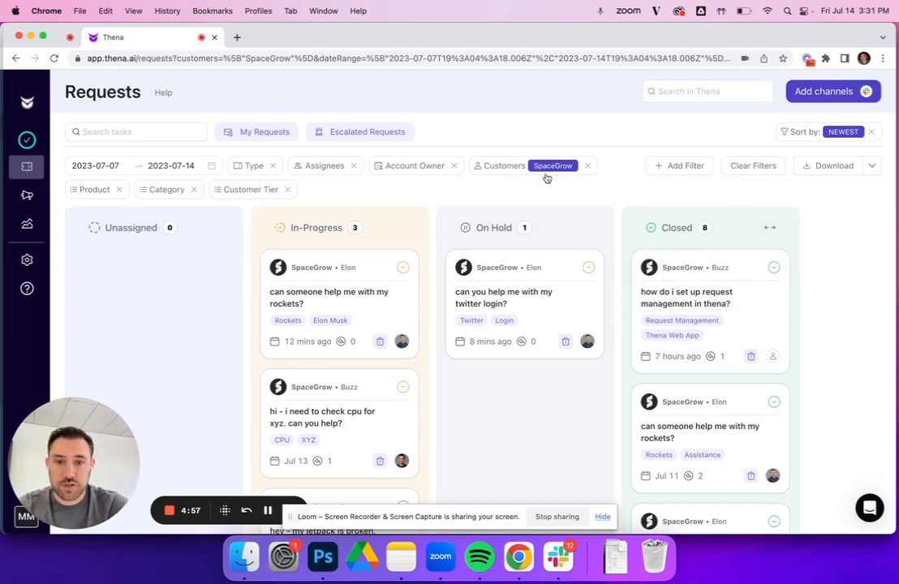
Step: Filter the requests by the Product tags Marketing Automation and Connectors
left_click(102, 192)
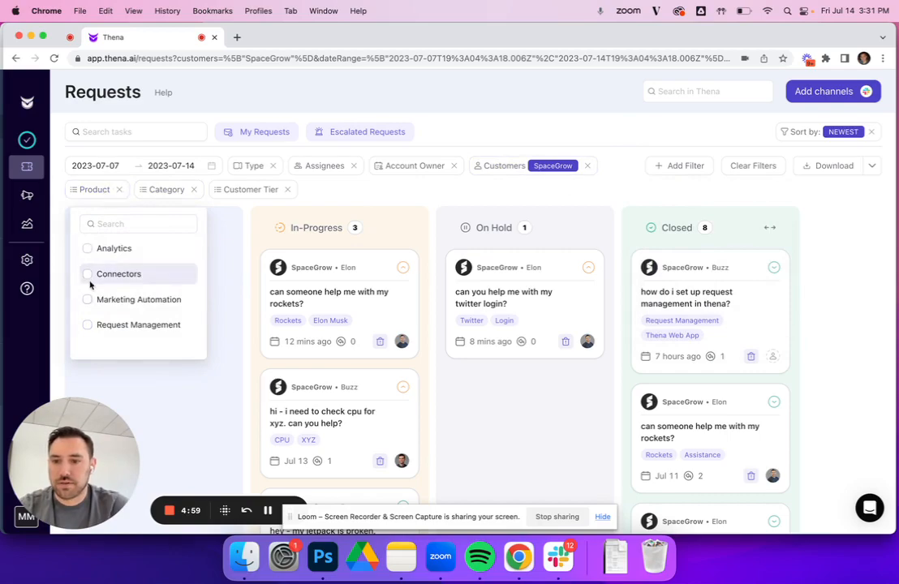
left_click(87, 325)
left_click(86, 325)
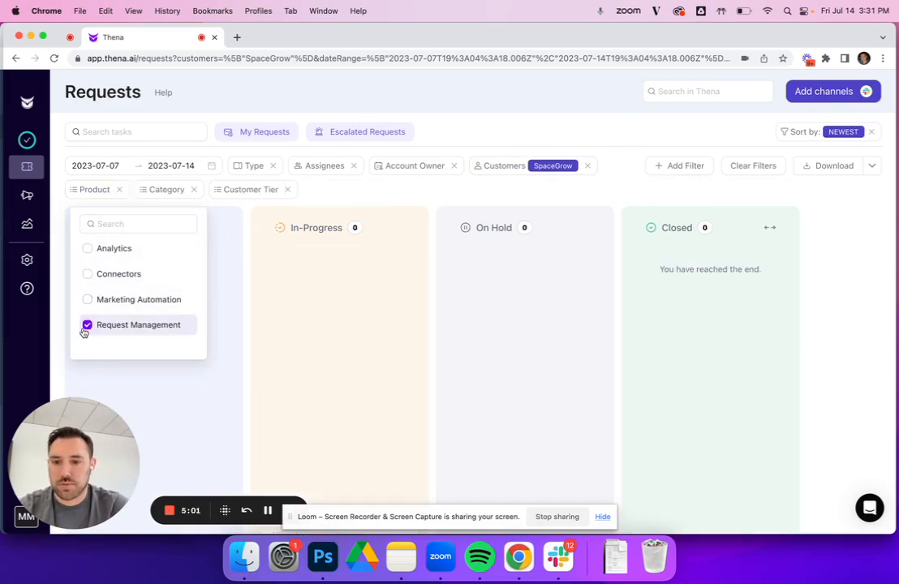
left_click(86, 299)
left_click(86, 273)
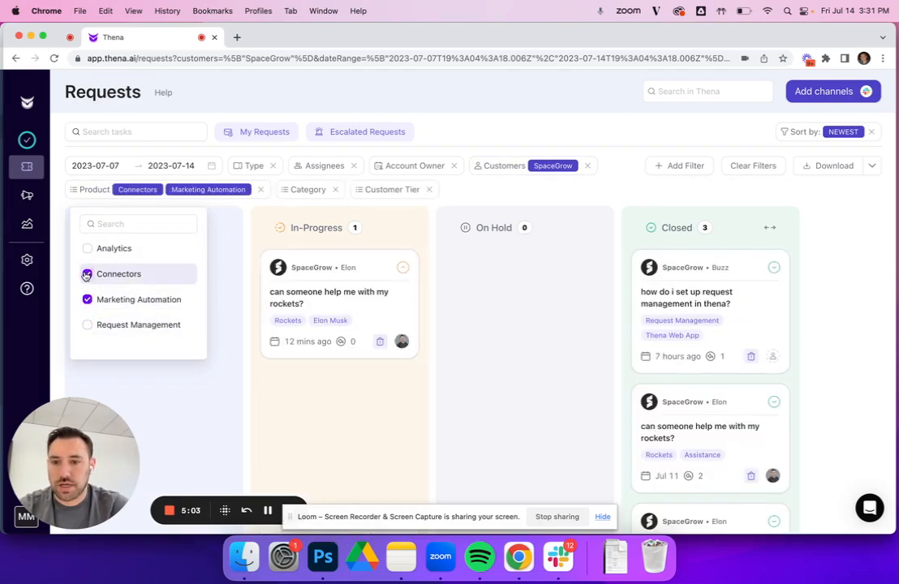
left_click(521, 299)
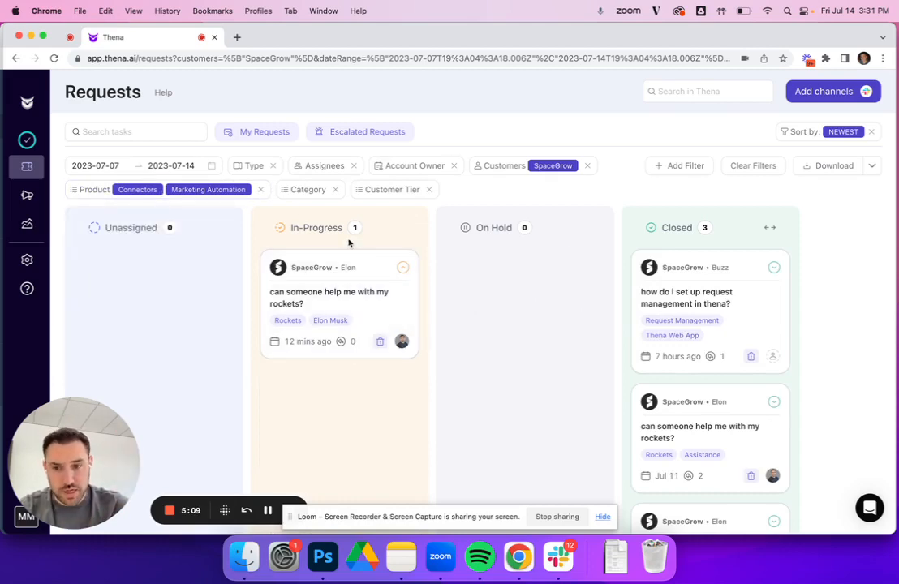
Step: Try the Bug and Feature Request options in the Category filter, clearing each one again
left_click(306, 191)
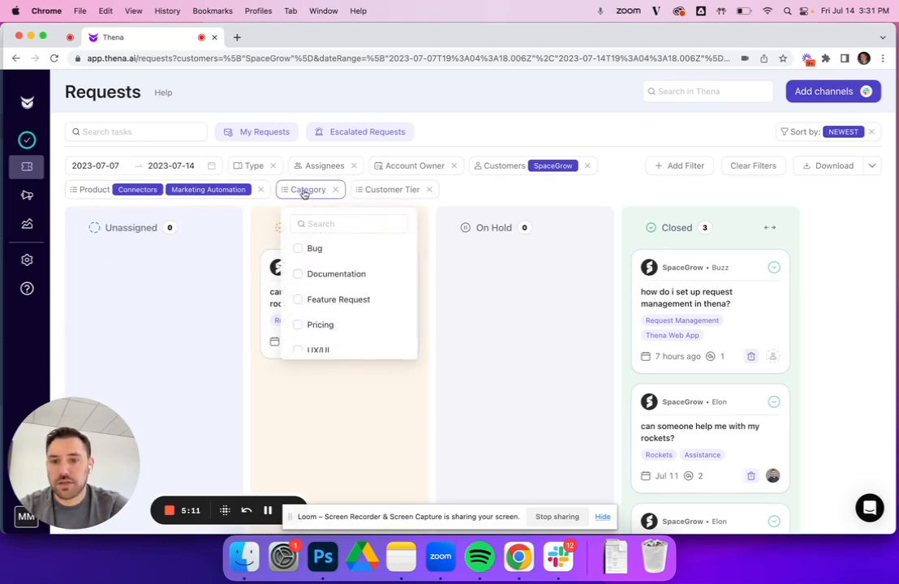
left_click(298, 250)
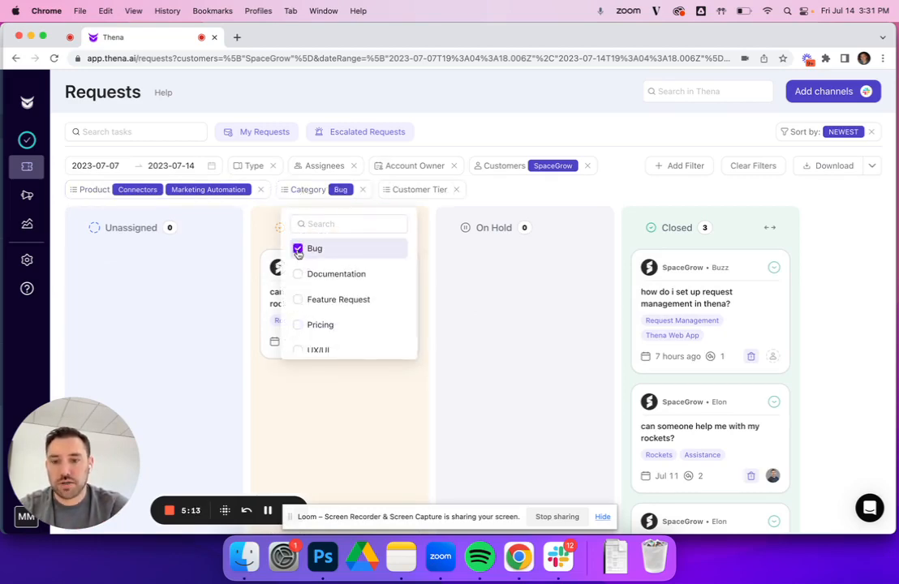
left_click(298, 250)
left_click(298, 300)
left_click(298, 300)
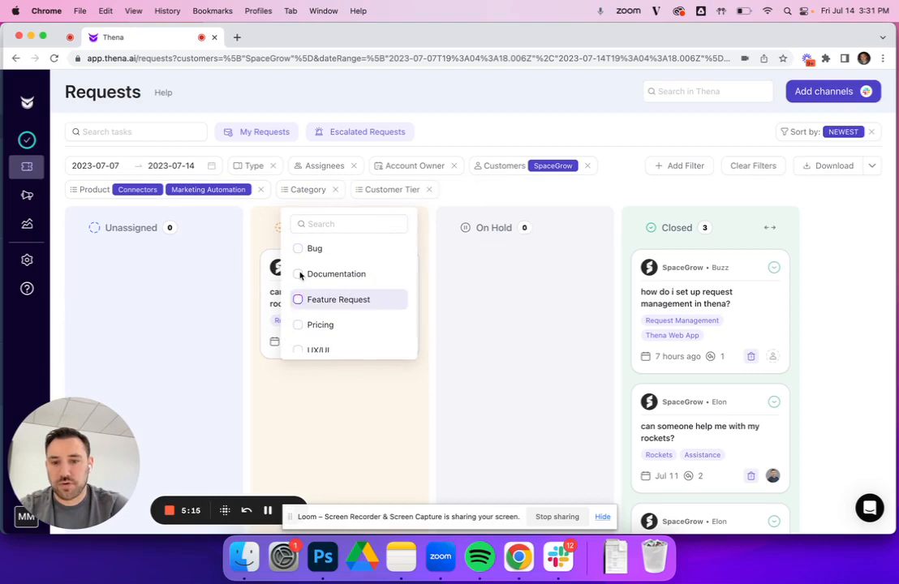
Step: Review the Customer Tier filter's options and the list of filters that can be added
left_click(384, 191)
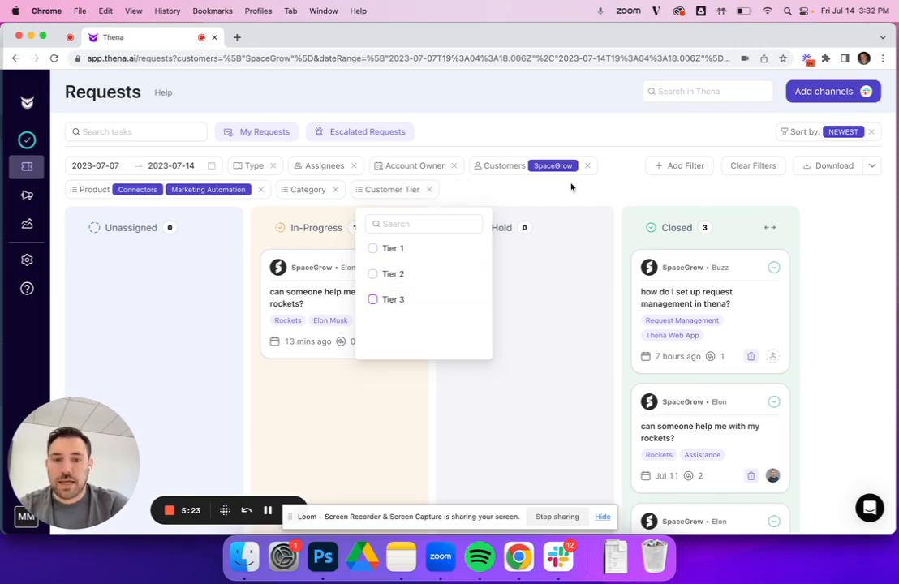
left_click(529, 188)
left_click(684, 166)
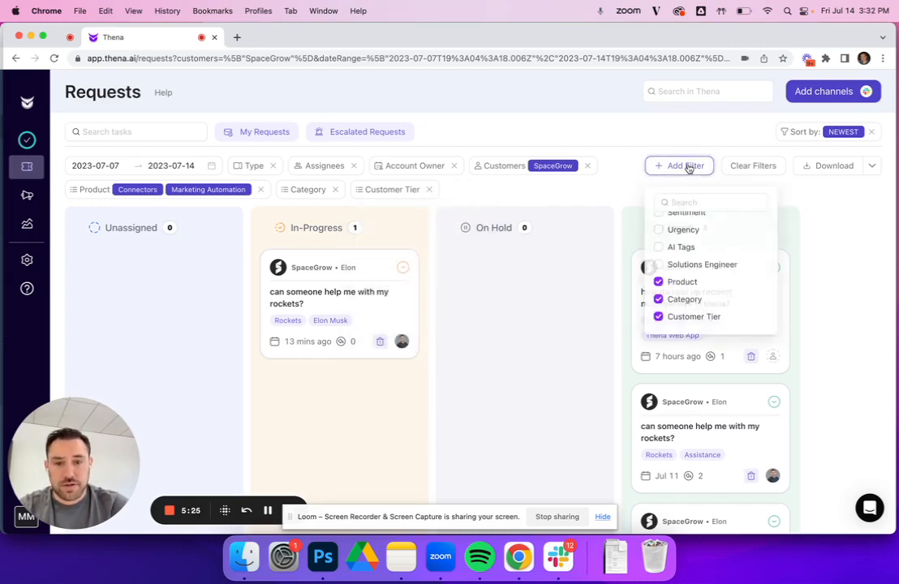
left_click(600, 189)
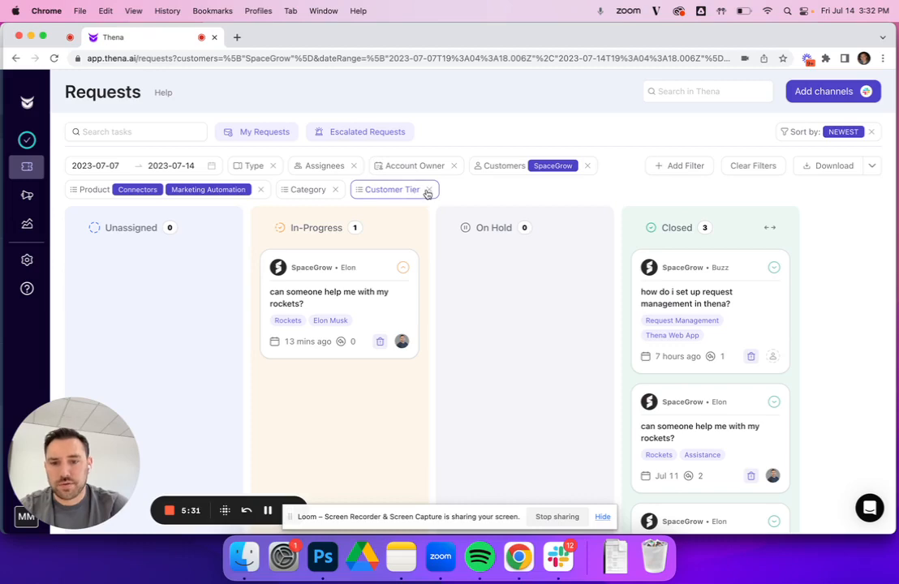
Step: Remove Connectors from the Product filter, keeping only Marketing Automation selected
left_click(248, 190)
left_click(88, 275)
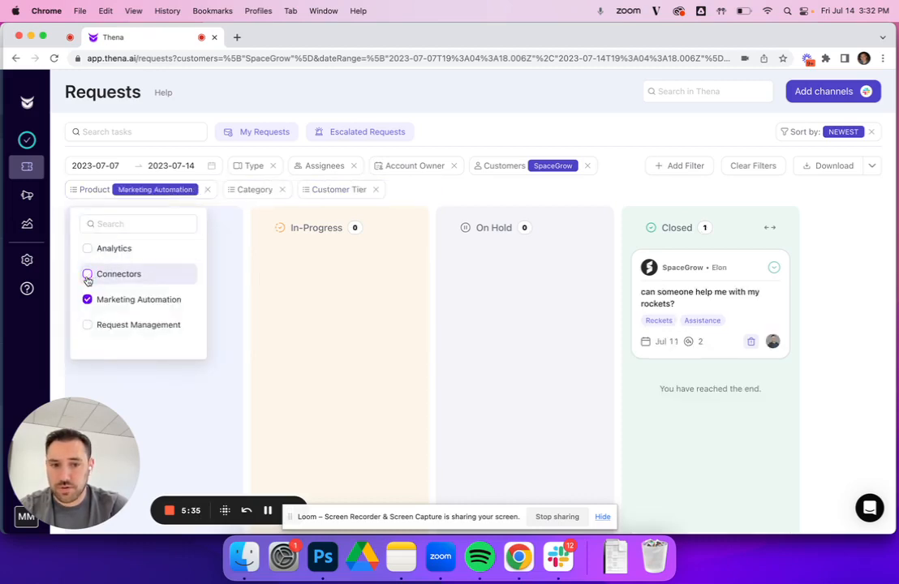
left_click(243, 253)
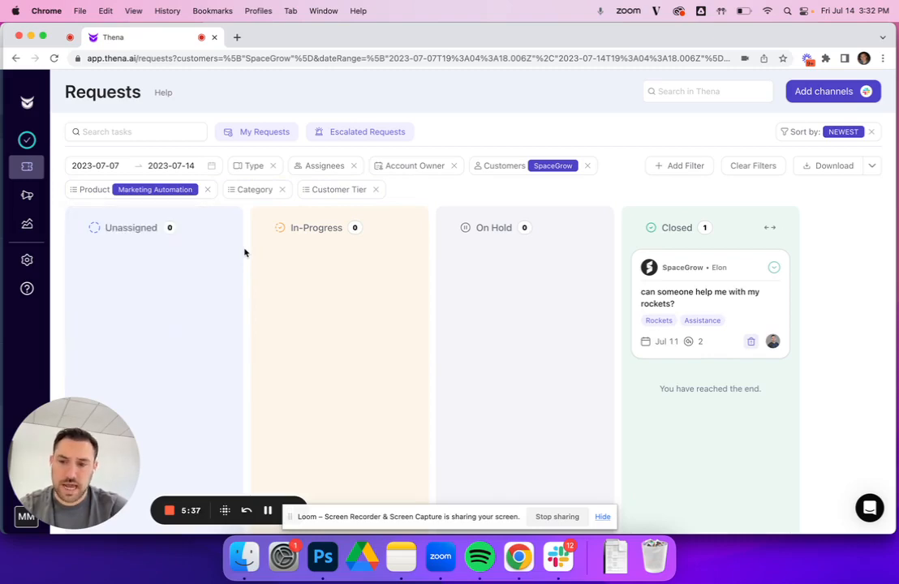